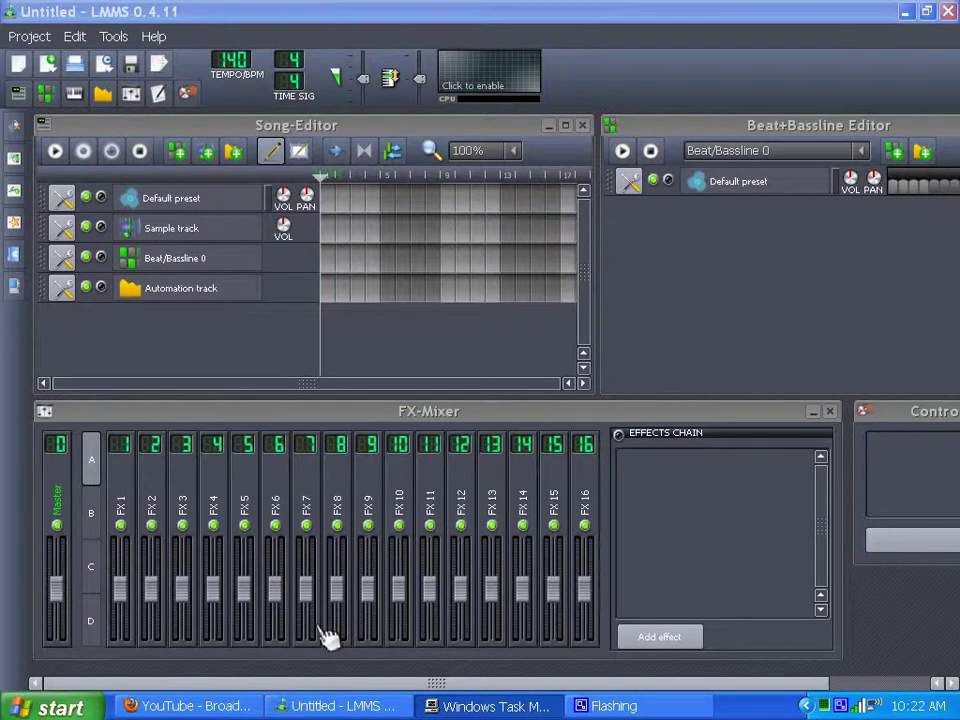
Step: Locate the process behind the LMMS application in Task Manager's Processes list
{"action": "left_click", "coordinate": [454, 709]}
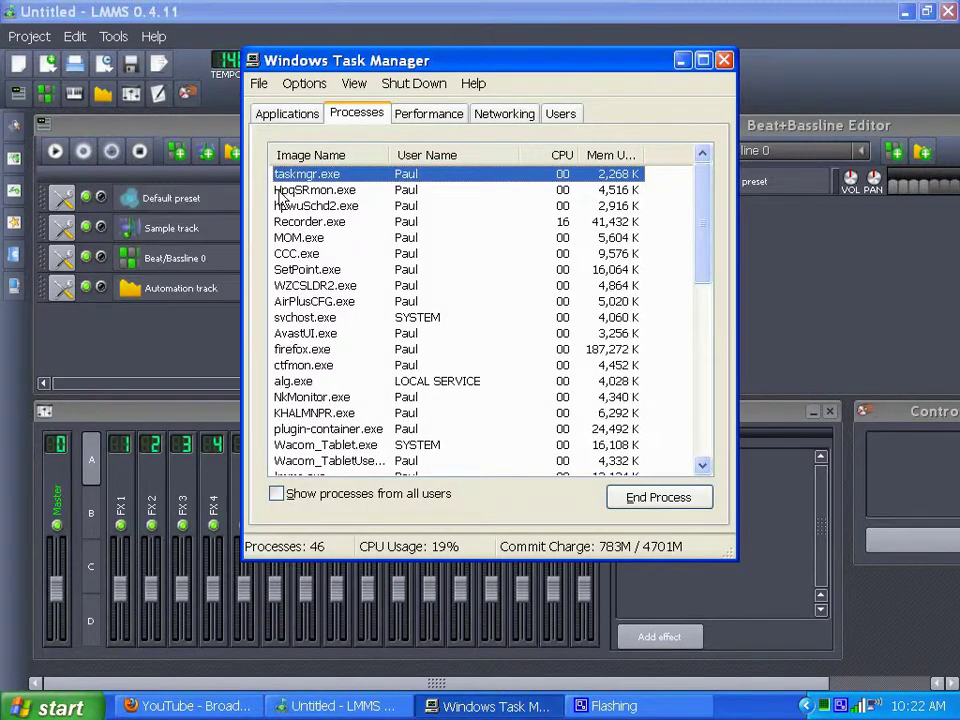
{"action": "left_click", "coordinate": [283, 117]}
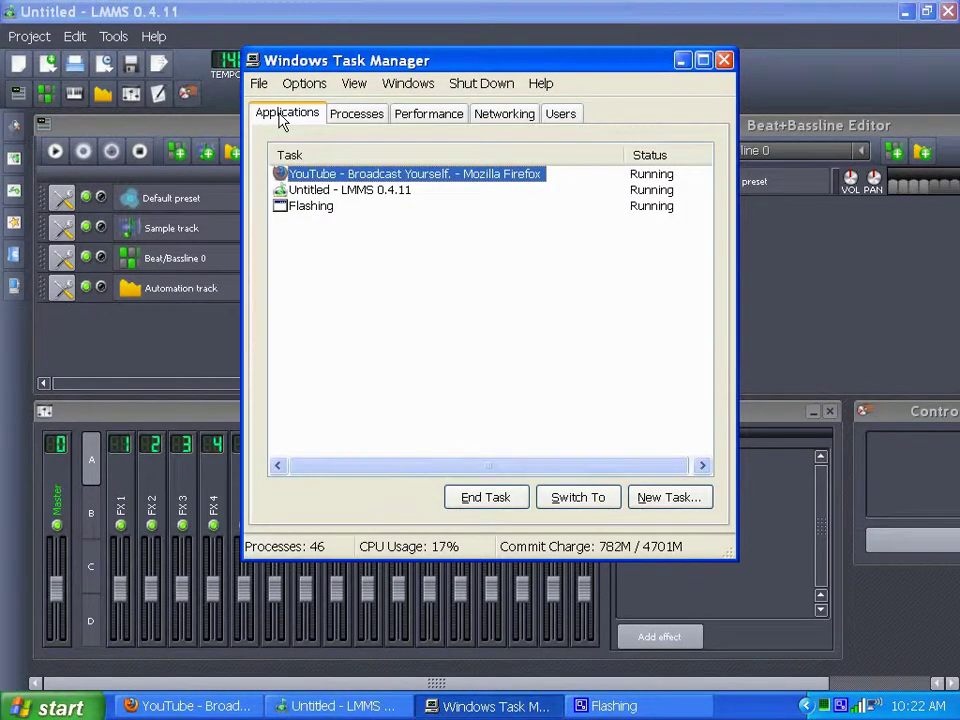
{"action": "left_click", "coordinate": [319, 192]}
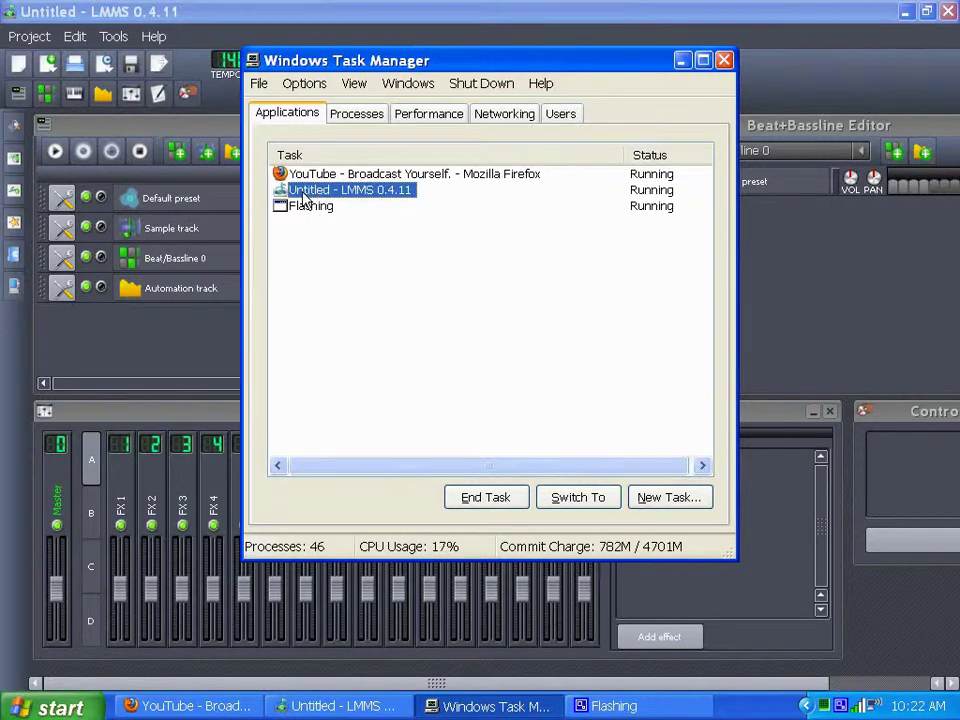
{"action": "right_click", "coordinate": [306, 199]}
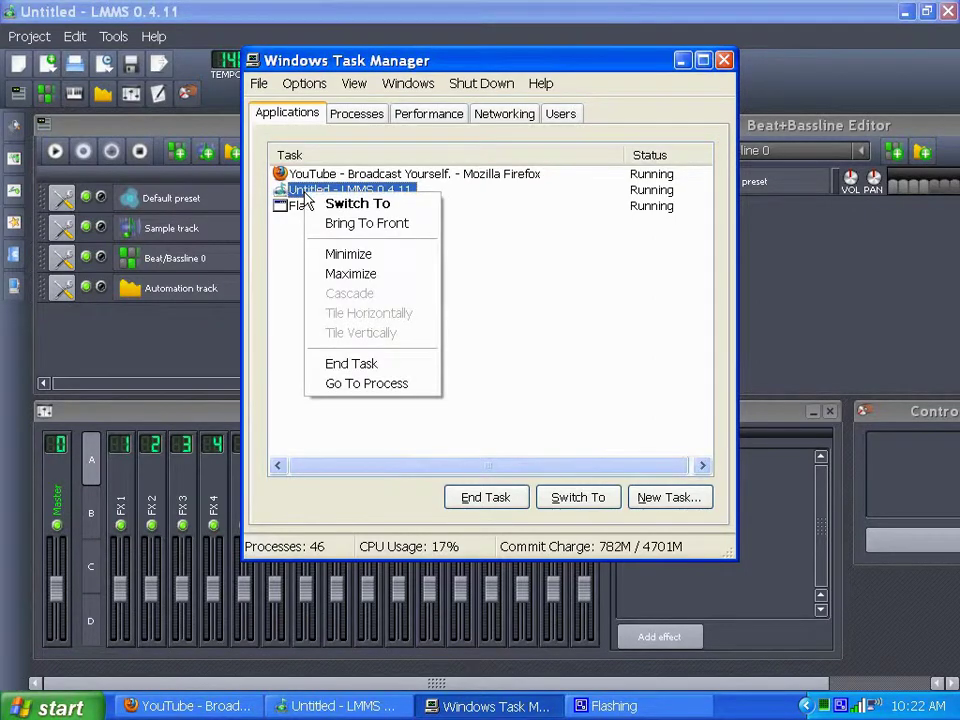
{"action": "left_click", "coordinate": [360, 384]}
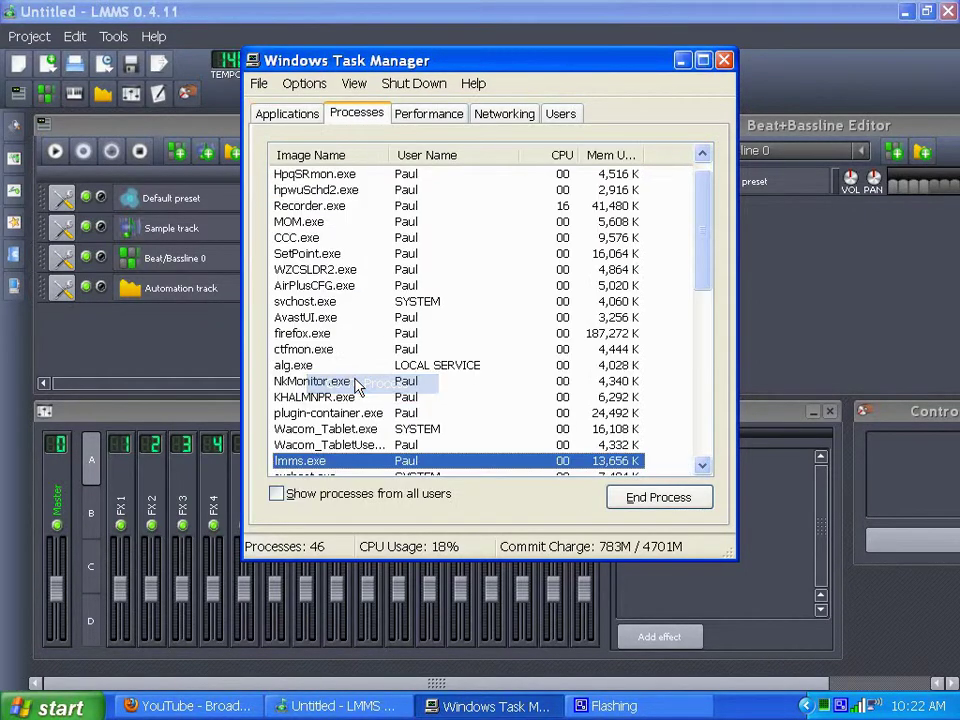
Step: Untick CPU 3 in lmms.exe's processor affinity settings
{"action": "right_click", "coordinate": [334, 463]}
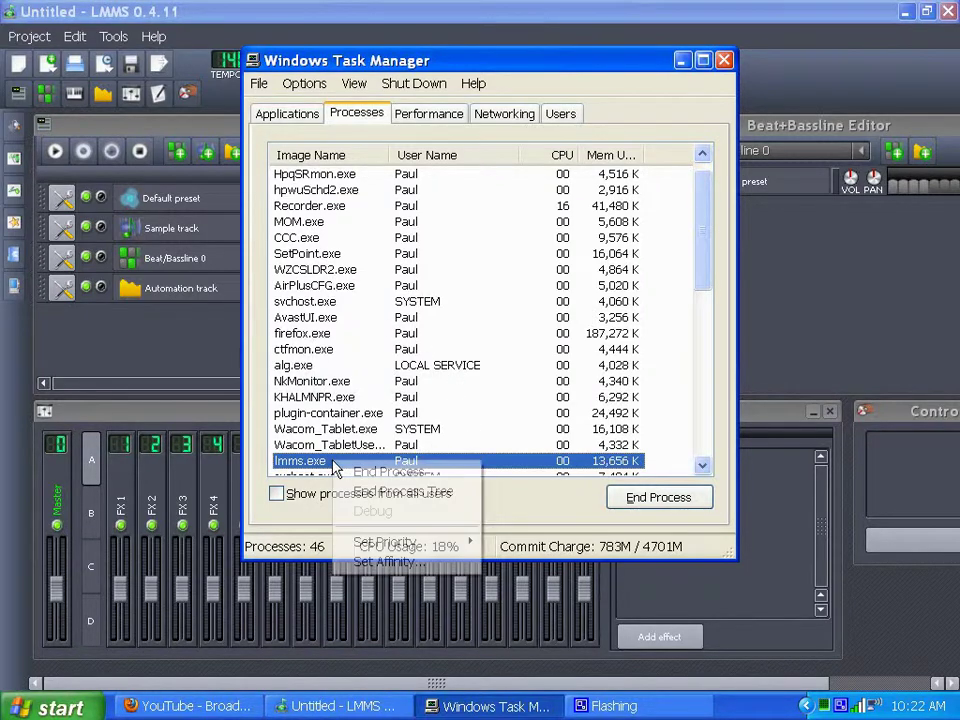
{"action": "left_click", "coordinate": [388, 562]}
{"action": "left_click", "coordinate": [308, 302]}
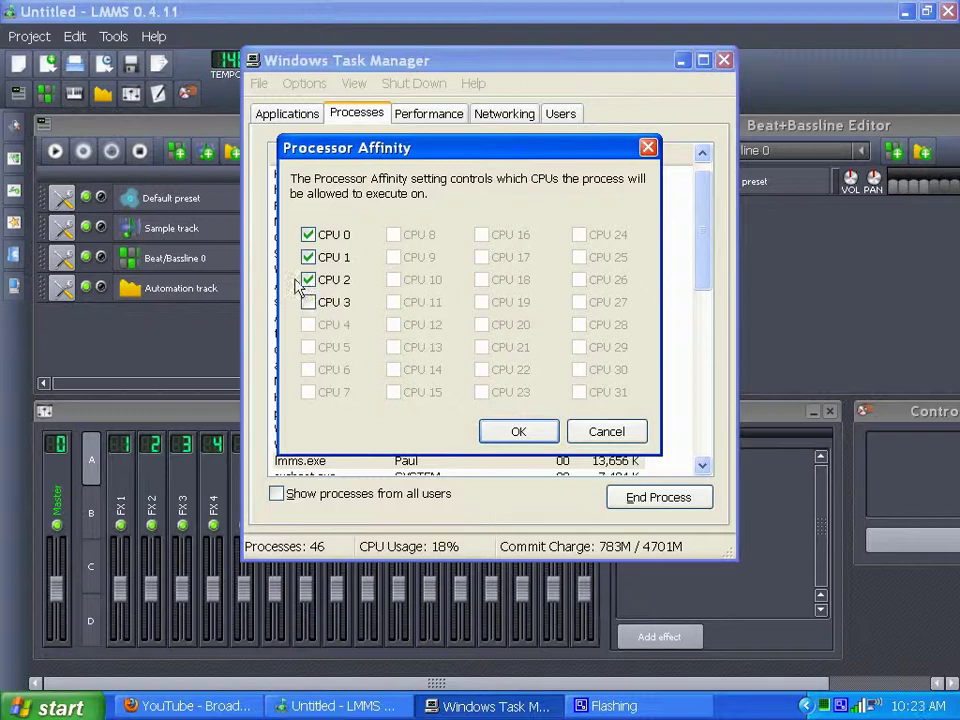
Step: Confirm LMMS's CPU 0–2 affinity and locate the Recorder.exe process behind the Flashing window
{"action": "left_click", "coordinate": [519, 436]}
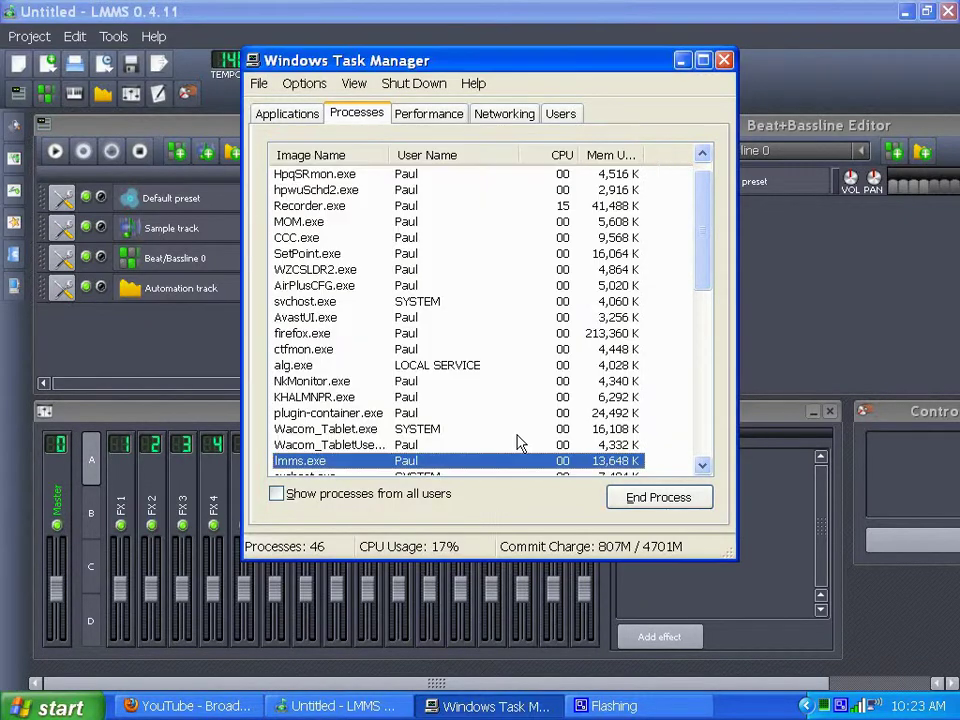
{"action": "left_click", "coordinate": [291, 119]}
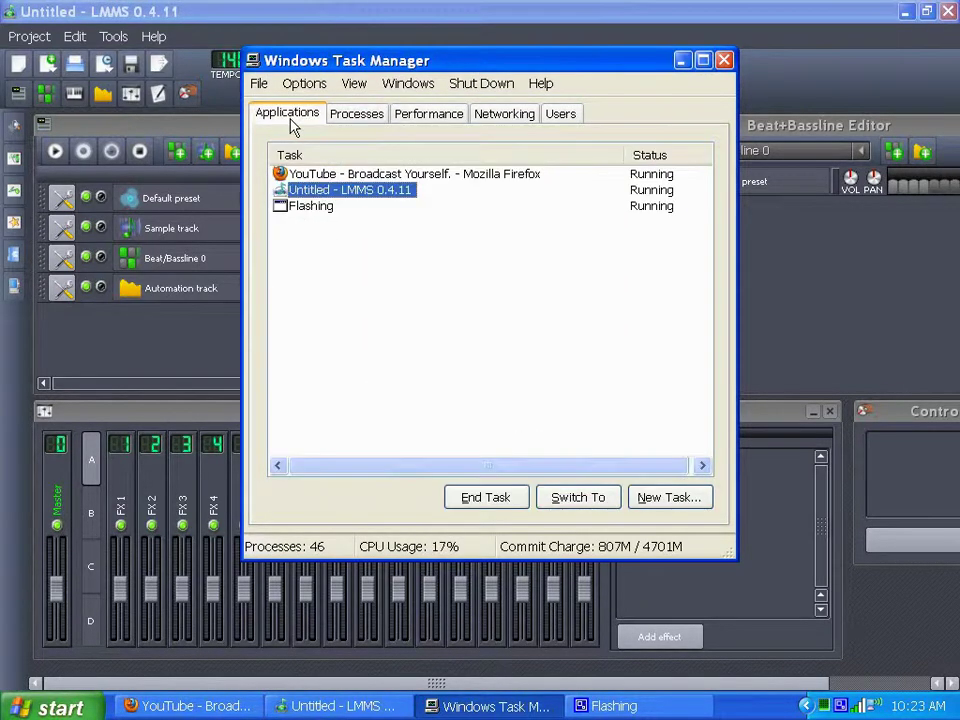
{"action": "left_click", "coordinate": [313, 210]}
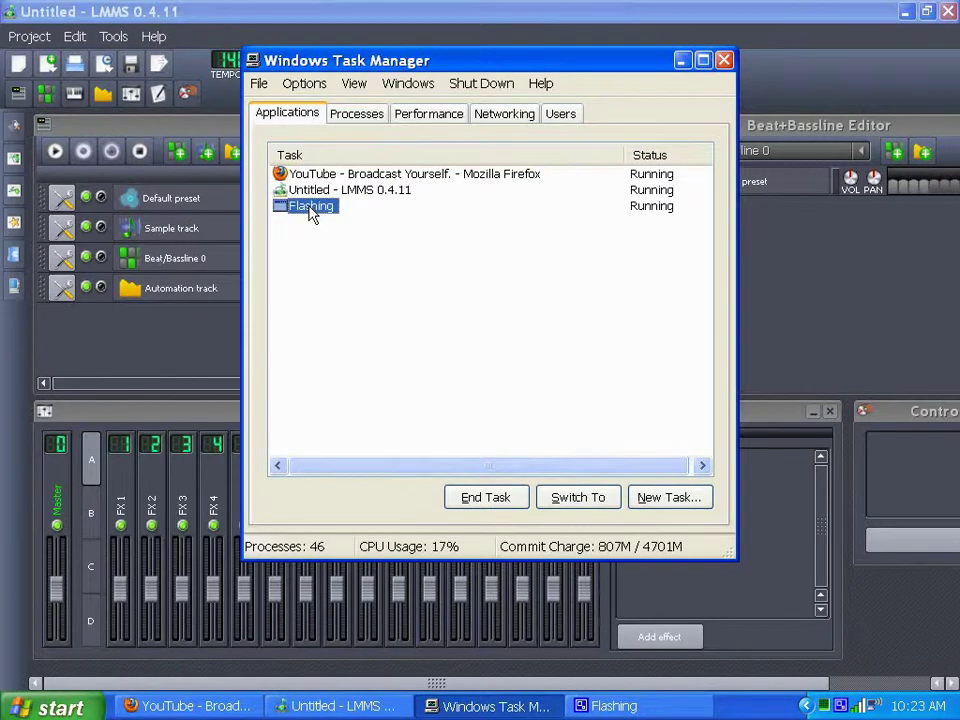
{"action": "right_click", "coordinate": [313, 215]}
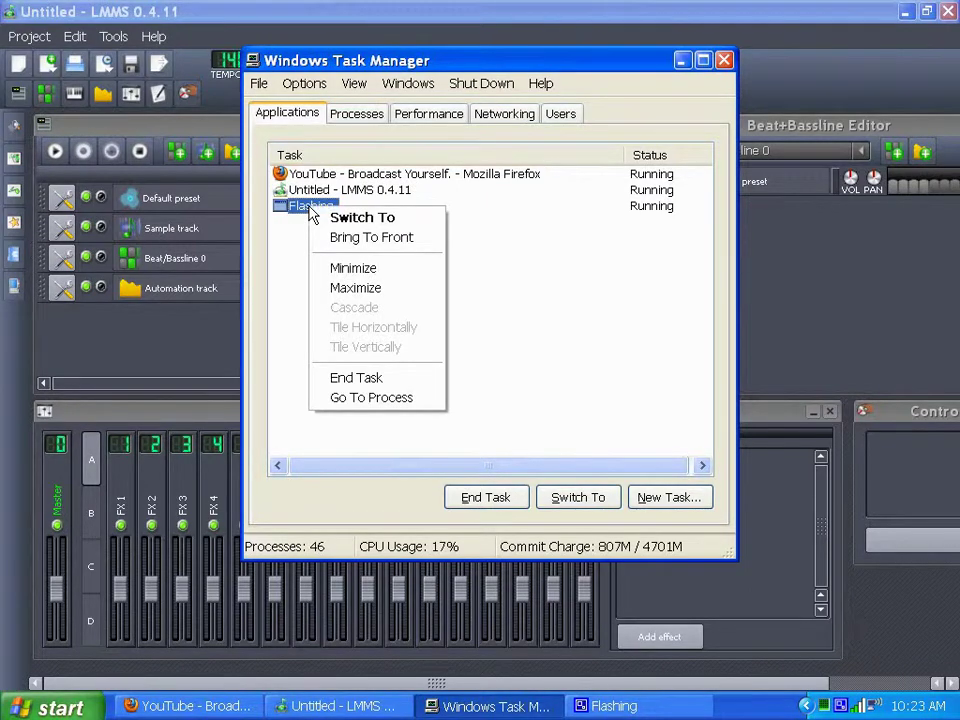
{"action": "left_click", "coordinate": [373, 398]}
Step: Limit Recorder.exe's processor affinity to CPU 3 only by unticking CPU 0, 1 and 2
{"action": "right_click", "coordinate": [276, 206]}
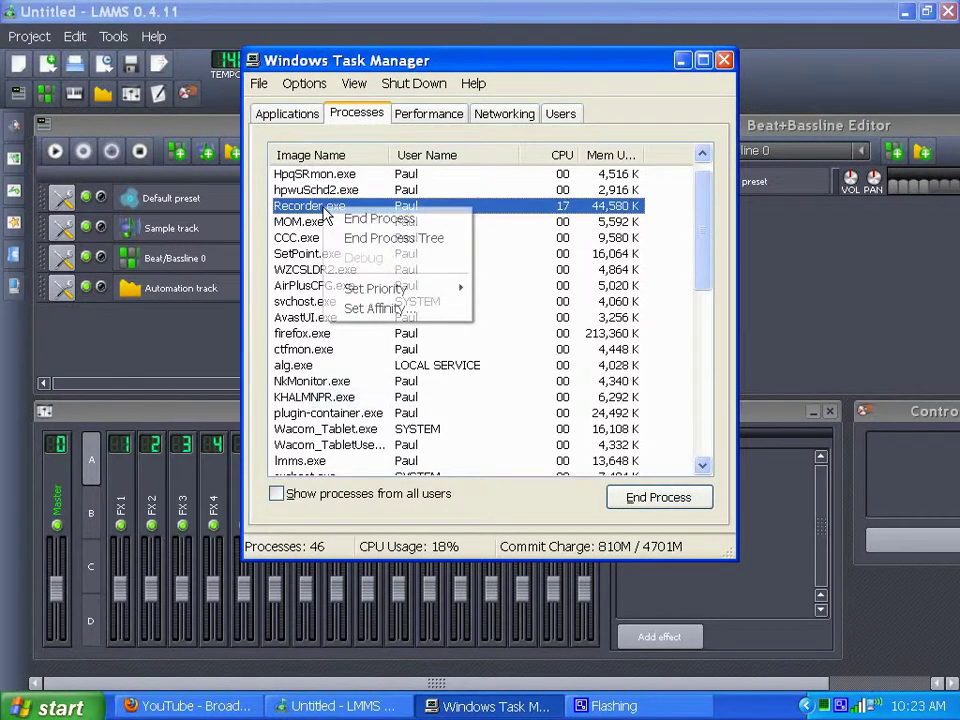
{"action": "left_click", "coordinate": [375, 306]}
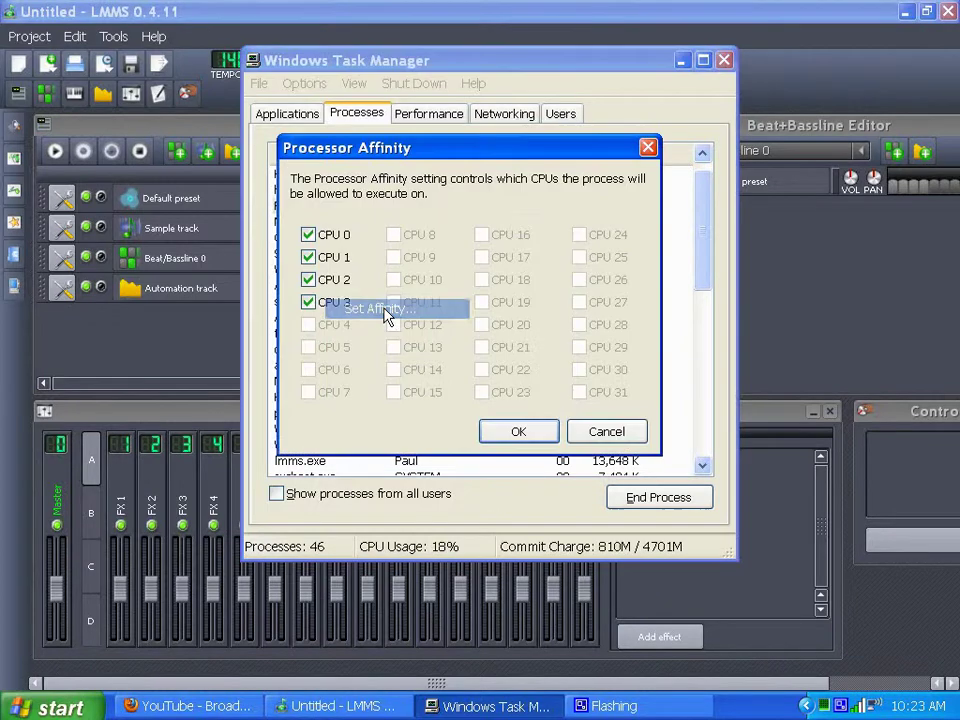
{"action": "left_click", "coordinate": [308, 279]}
{"action": "left_click", "coordinate": [308, 257]}
{"action": "left_click", "coordinate": [308, 234]}
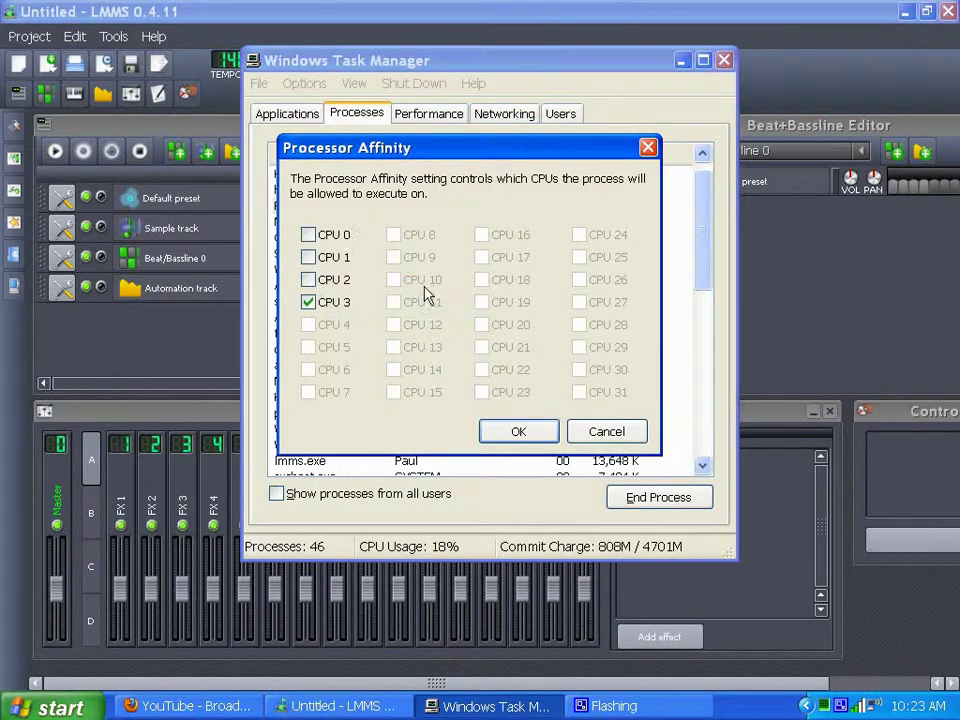
{"action": "left_click", "coordinate": [518, 431]}
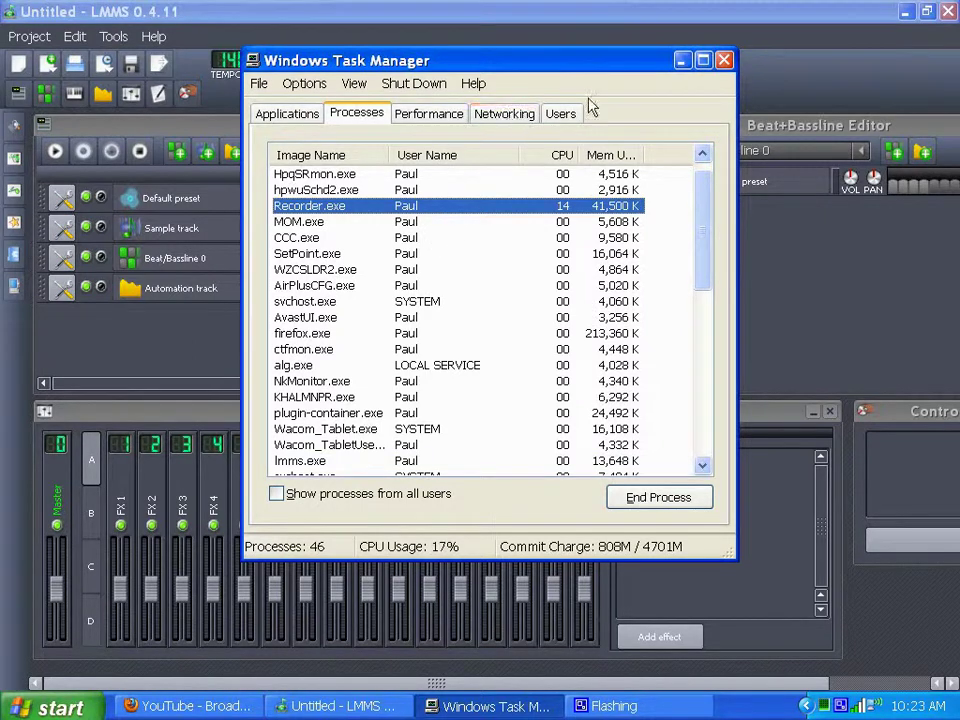
Step: Minimize Task Manager and show LMMS's Instrument plugins list, from AudioFileProcessor to ZynAddSubFX
{"action": "left_click", "coordinate": [681, 61]}
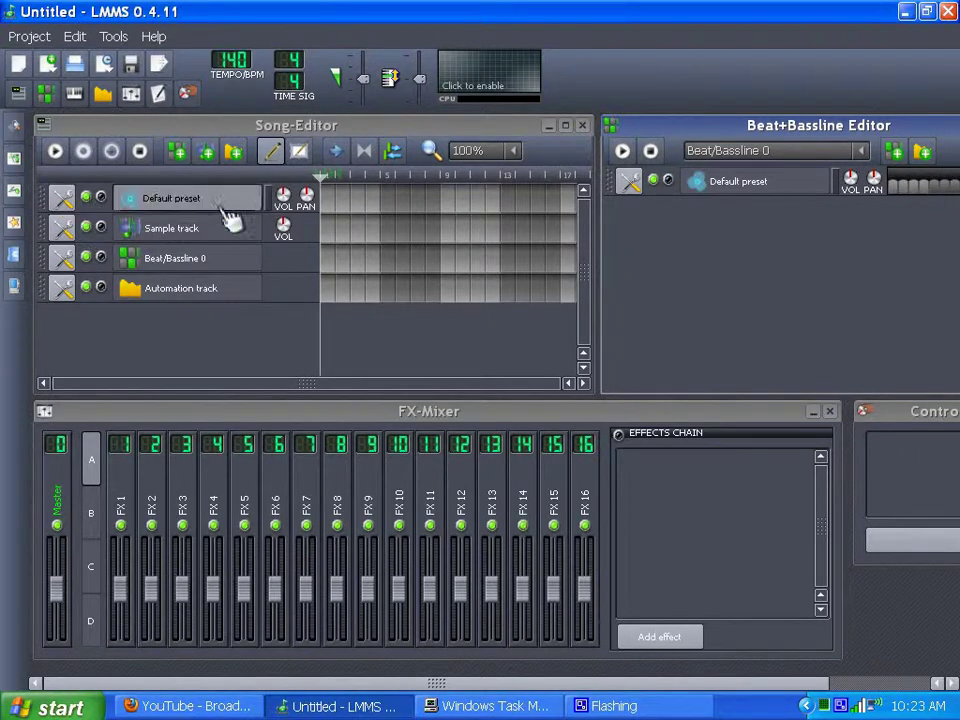
{"action": "right_click", "coordinate": [347, 176]}
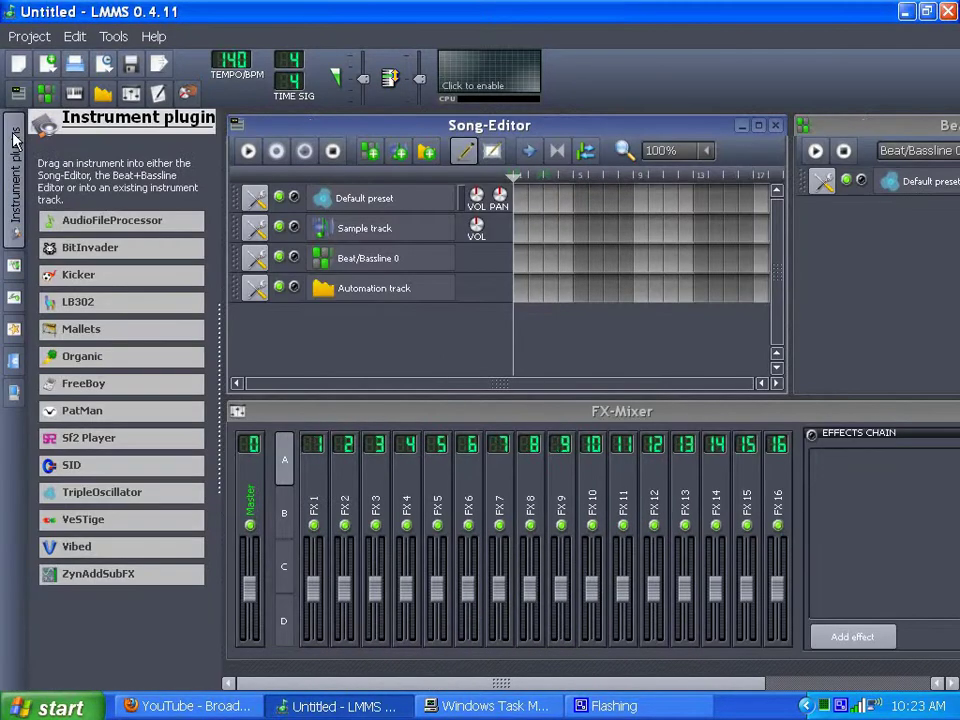
{"action": "left_click", "coordinate": [14, 125]}
{"action": "mouse_move", "coordinate": [118, 592]}
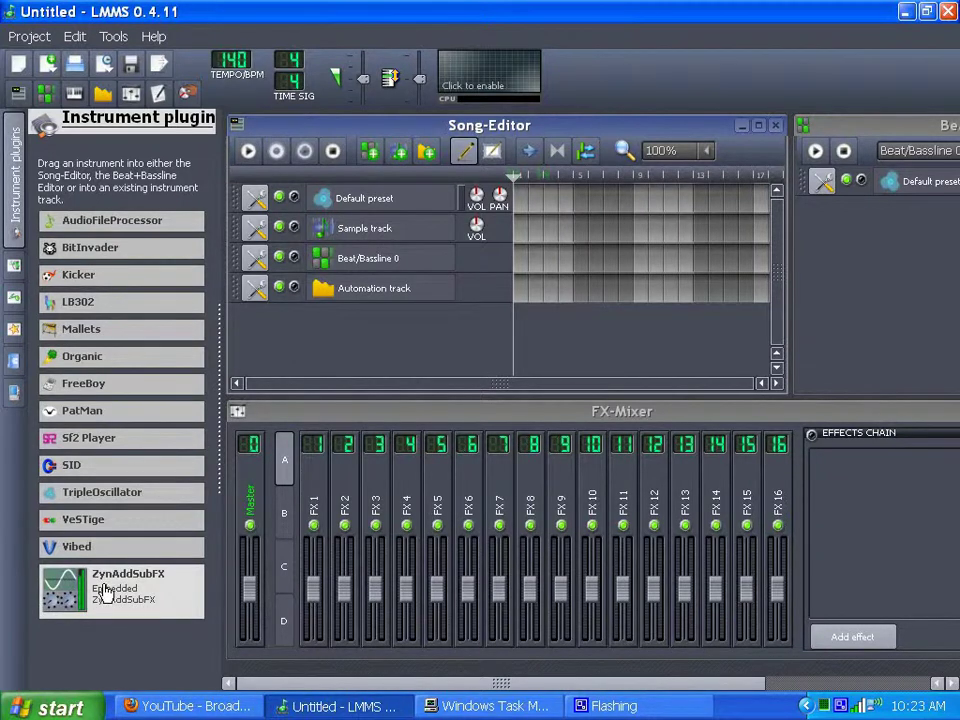
{"action": "mouse_move", "coordinate": [90, 450]}
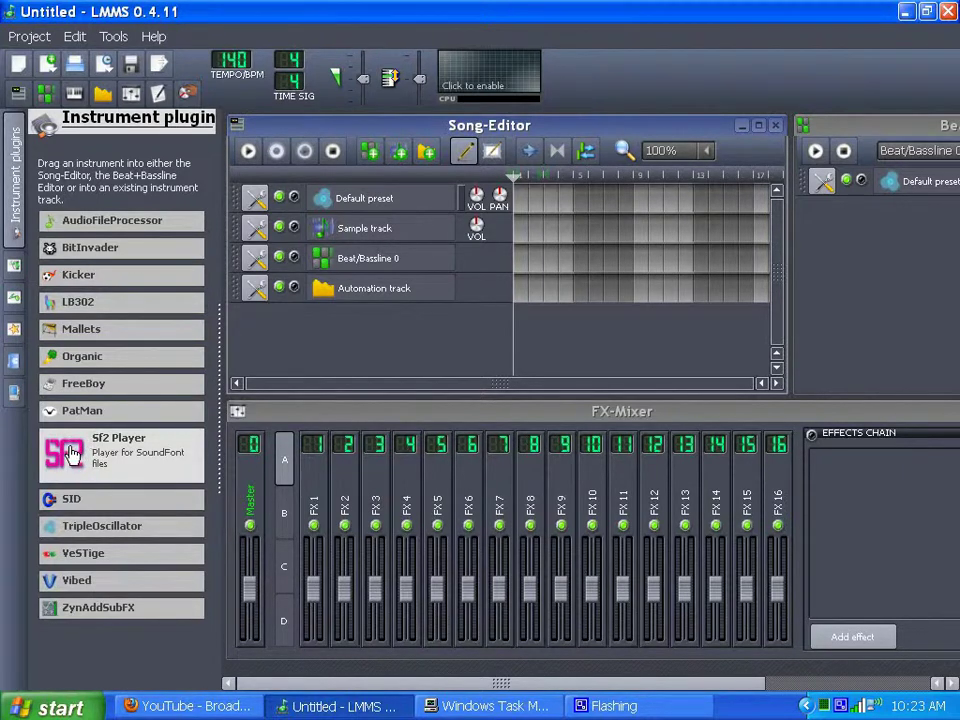
Step: Drag the 0001-Drums Kit1.xiz preset from My presets > ZynAddSubFX > Drums into the Song-Editor
{"action": "left_click", "coordinate": [15, 328]}
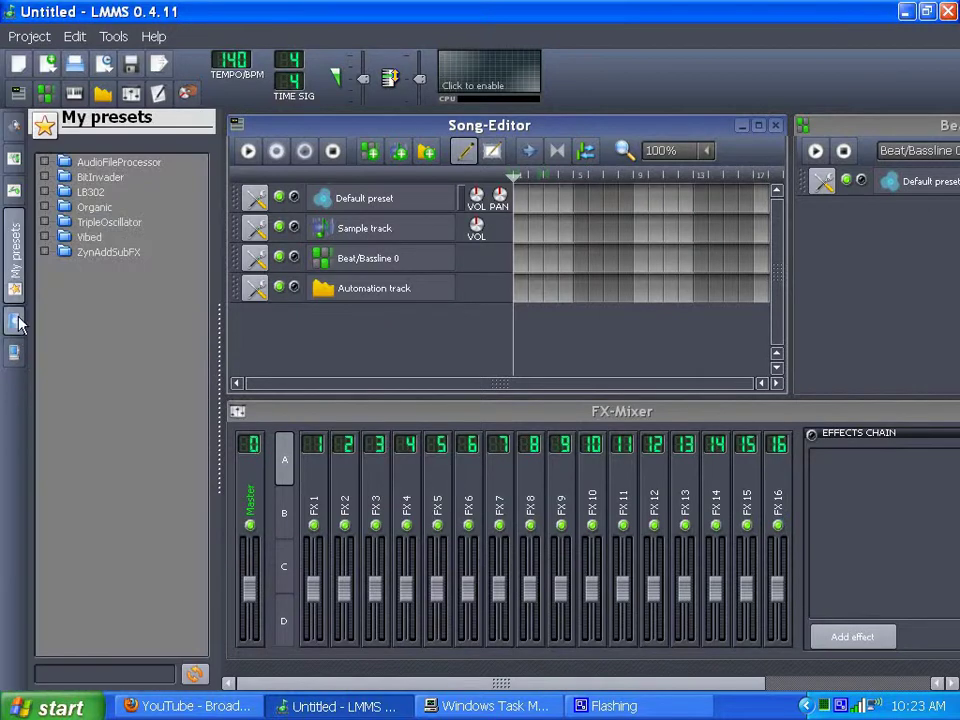
{"action": "left_click", "coordinate": [50, 254]}
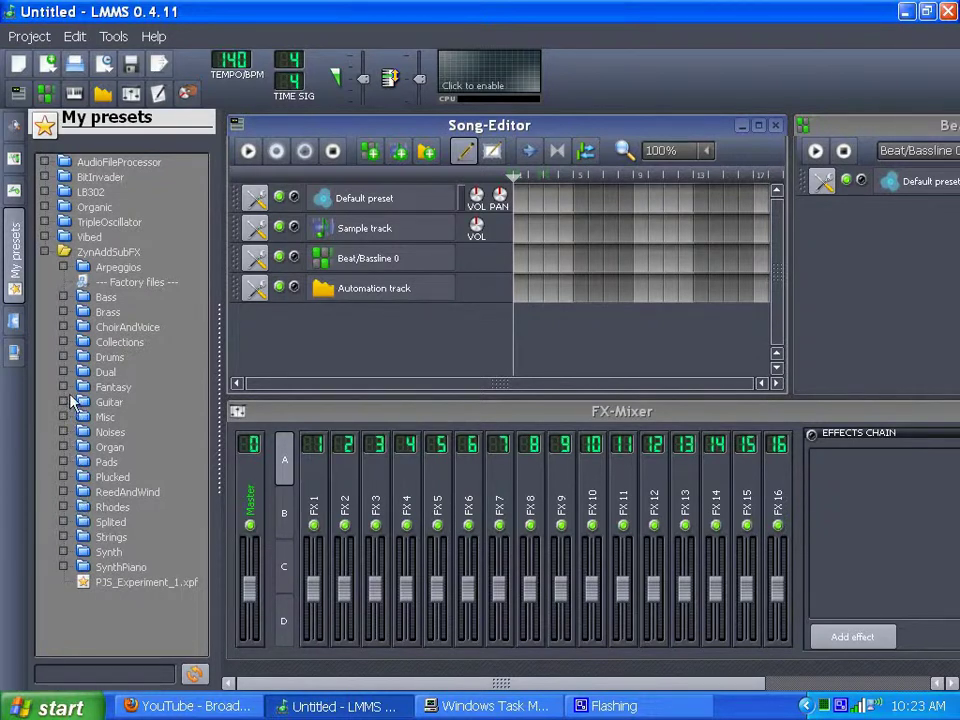
{"action": "left_click", "coordinate": [61, 357]}
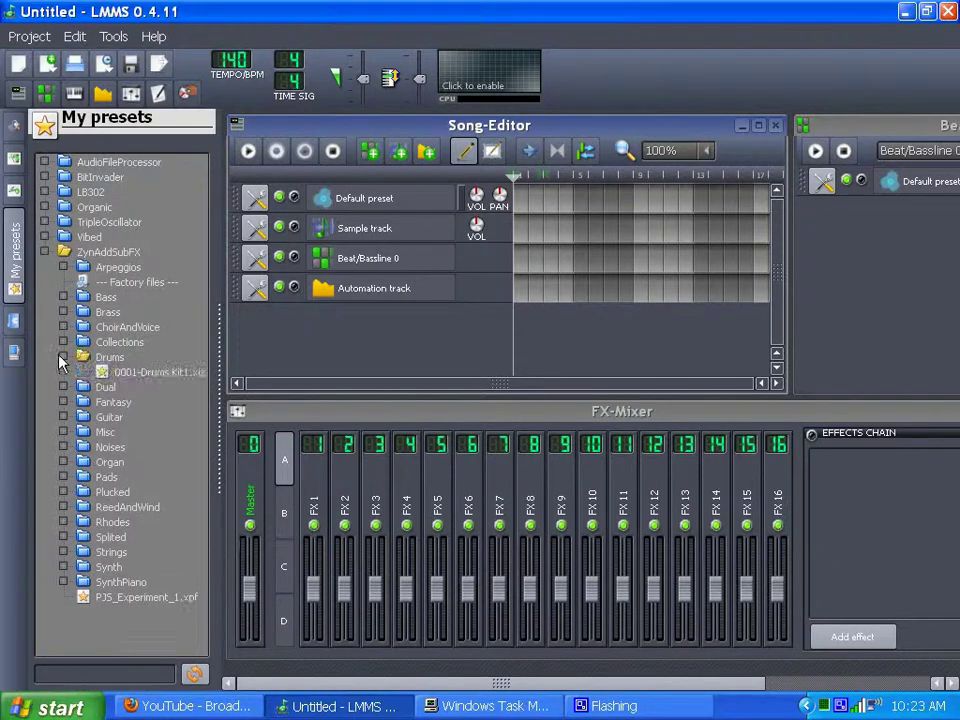
{"action": "left_click_drag", "start_coordinate": [100, 376], "coordinate": [289, 354]}
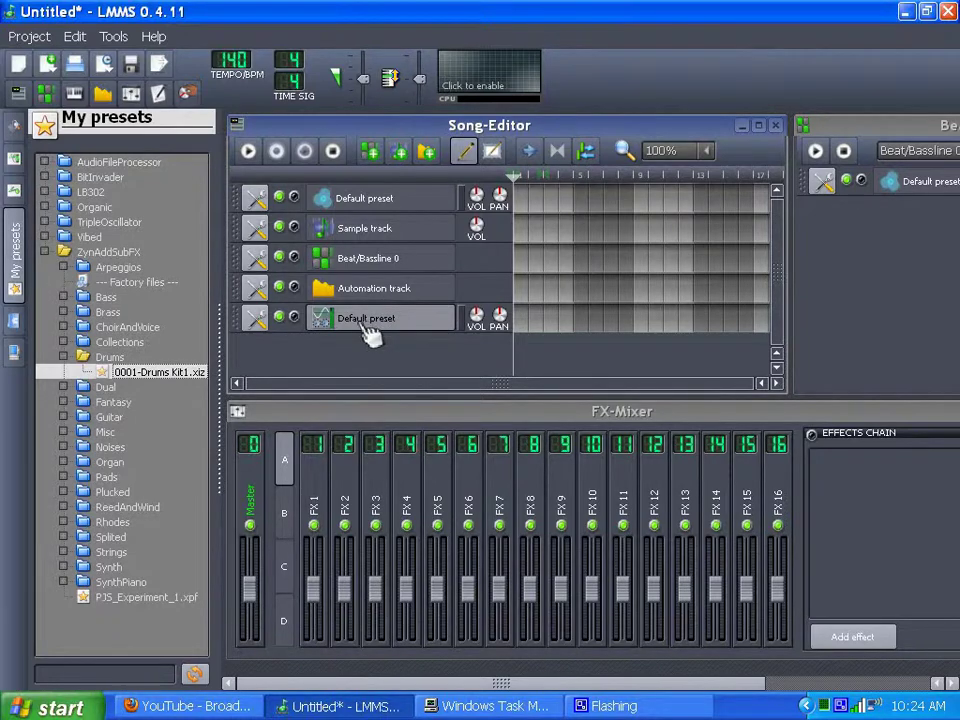
Step: Replace the fifth track's instrument name with 'Drums' and close its instrument window
{"action": "left_click", "coordinate": [372, 325]}
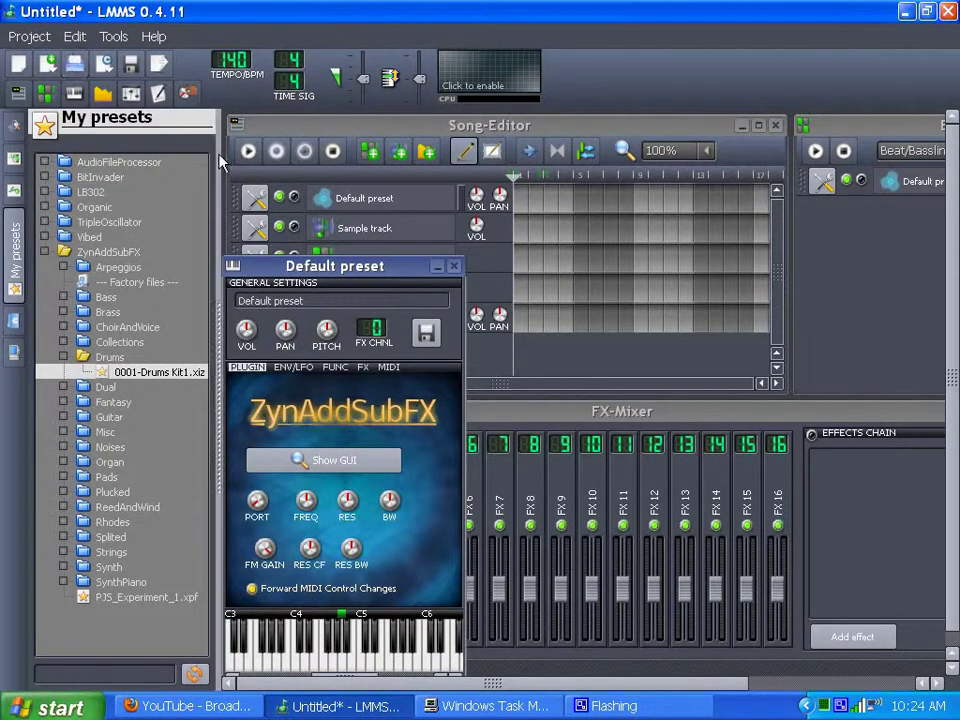
{"action": "triple_click", "coordinate": [270, 300]}
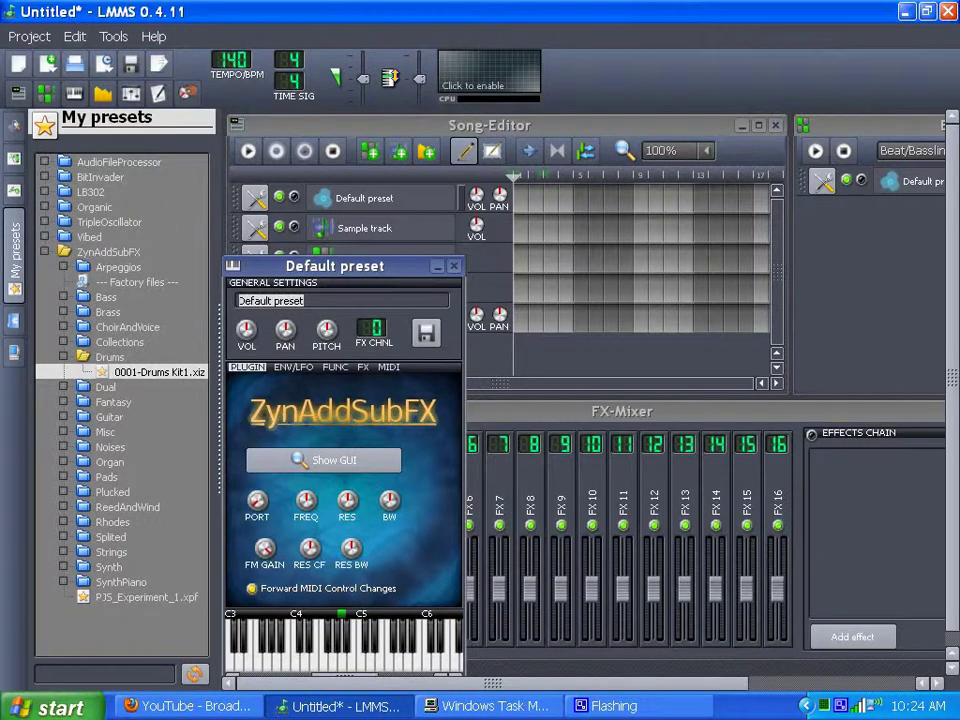
{"action": "type", "text": "Drums"}
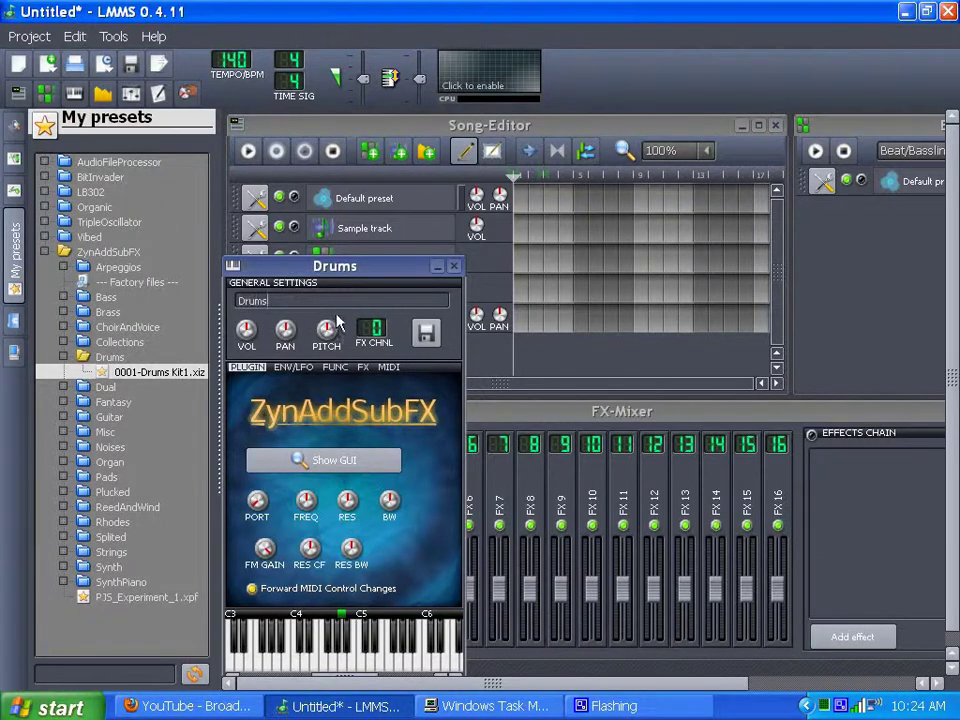
{"action": "left_click", "coordinate": [454, 266]}
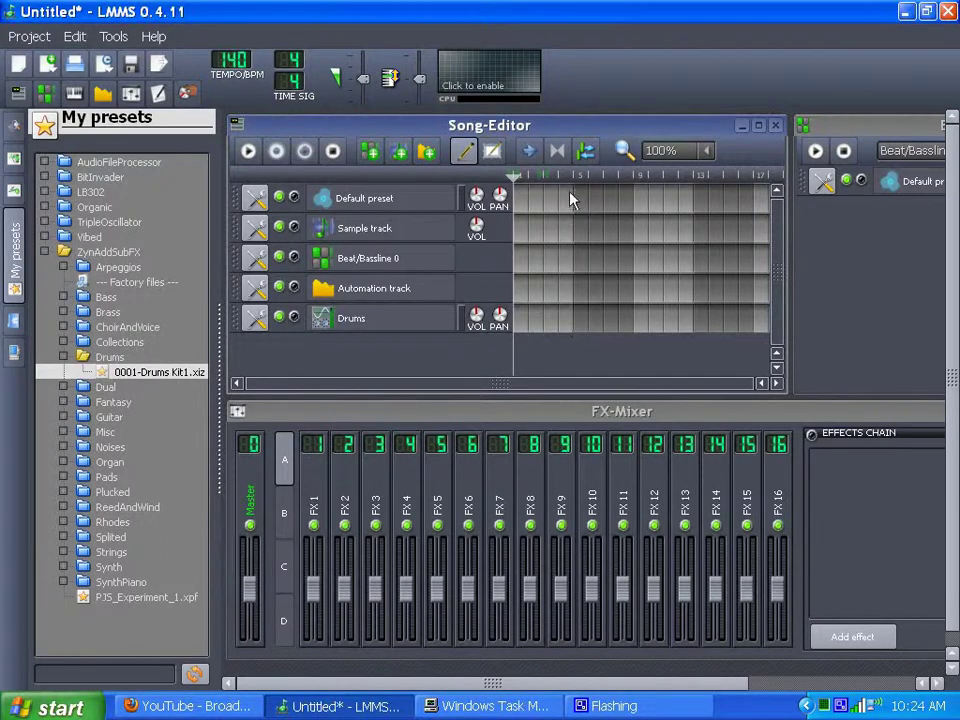
Step: Reposition the Drums instrument window and preview a couple of drum notes on its keyboard
{"action": "left_click", "coordinate": [400, 322]}
{"action": "left_click_drag", "start_coordinate": [319, 312], "coordinate": [372, 175]}
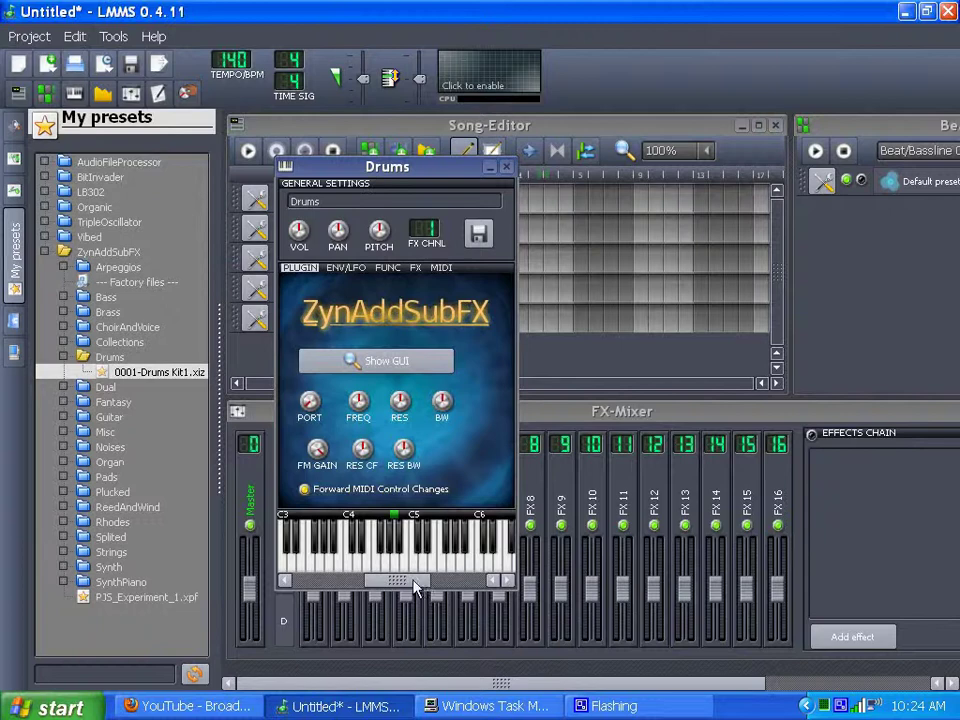
{"action": "left_click_drag", "start_coordinate": [400, 588], "coordinate": [381, 583]}
{"action": "left_click", "coordinate": [336, 561]}
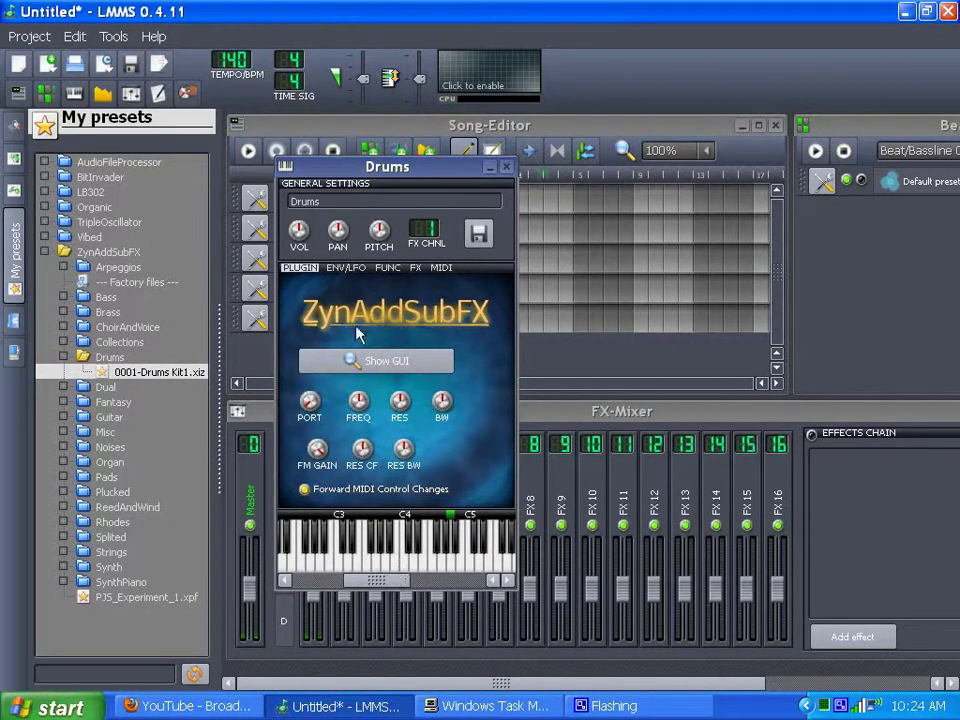
{"action": "left_click", "coordinate": [372, 565]}
Step: Scroll the keyboard, audition more Drums kit notes, then minimize the instrument window
{"action": "left_click_drag", "start_coordinate": [320, 167], "coordinate": [367, 137]}
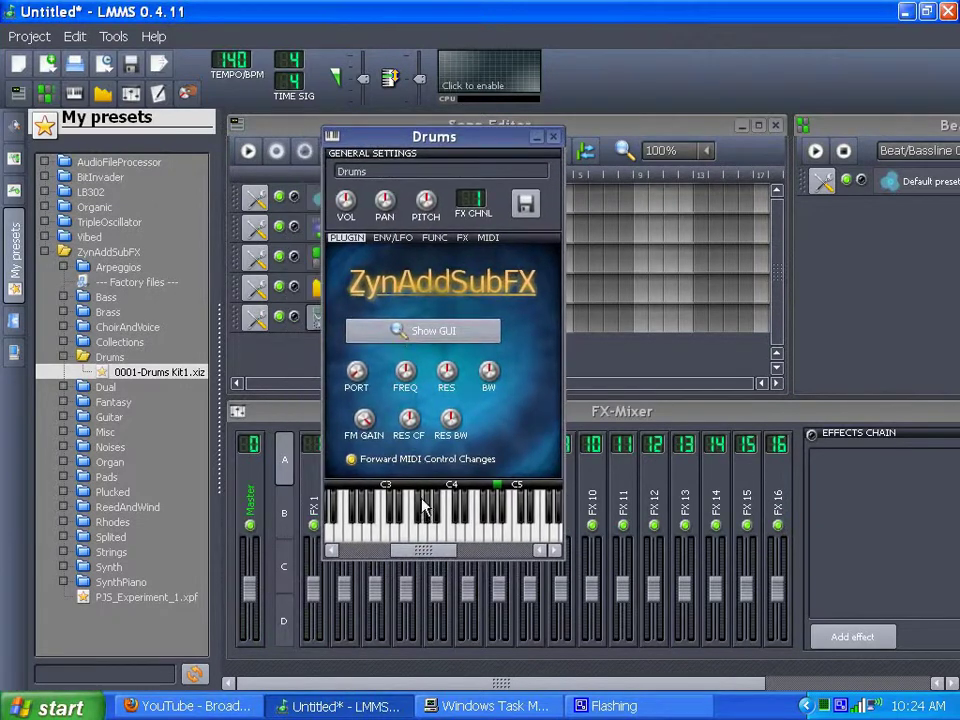
{"action": "left_click_drag", "start_coordinate": [432, 561], "coordinate": [402, 561]}
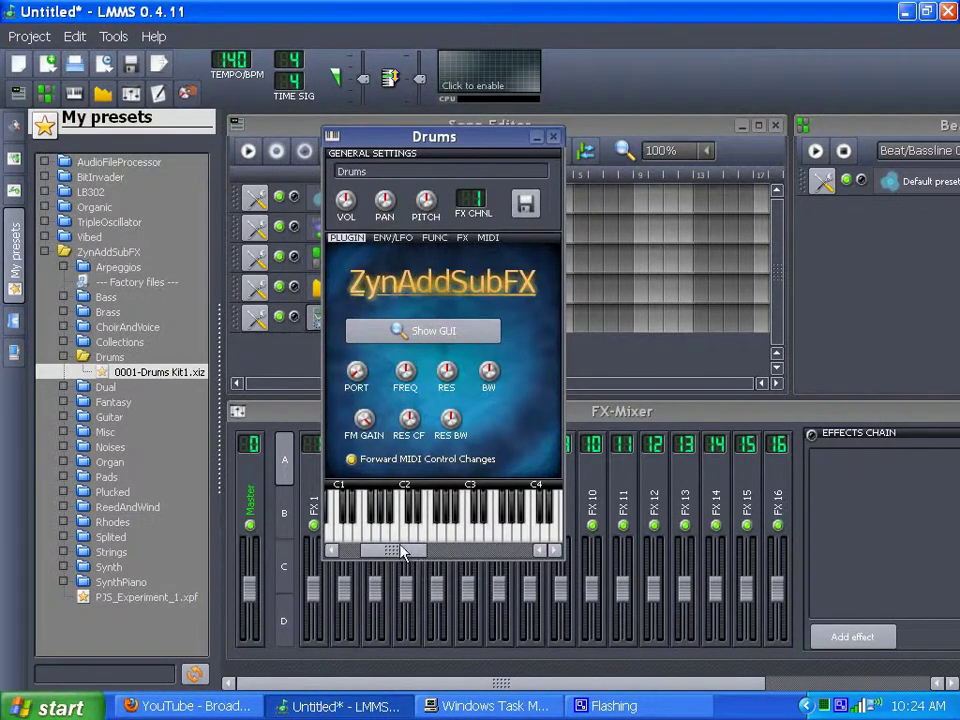
{"action": "left_click_drag", "start_coordinate": [398, 556], "coordinate": [446, 546]}
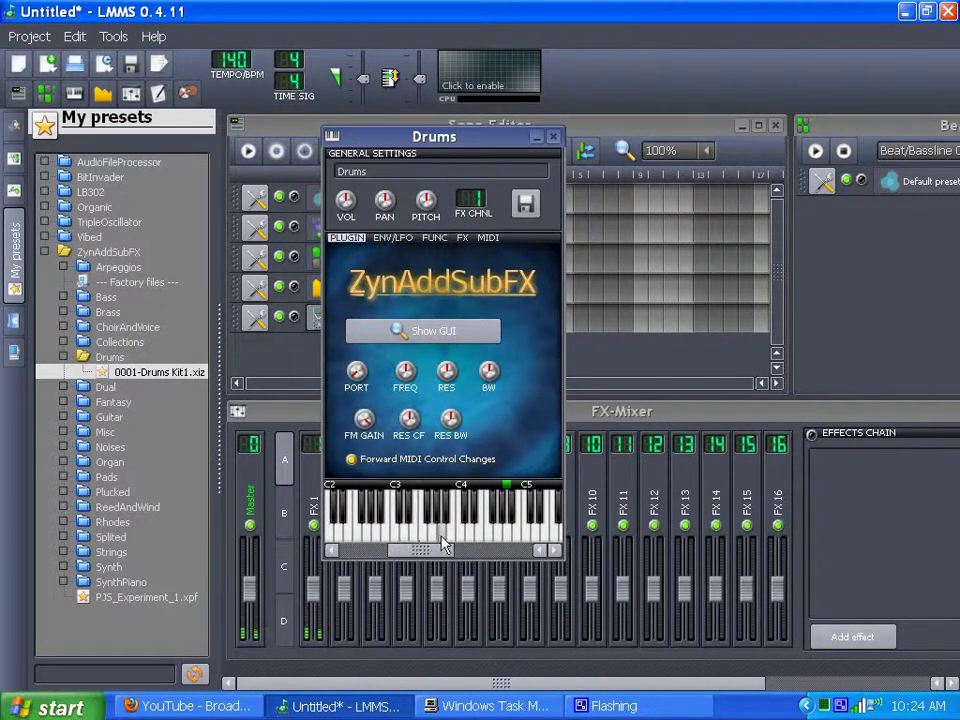
{"action": "left_click", "coordinate": [377, 541]}
{"action": "left_click", "coordinate": [356, 534]}
{"action": "left_click", "coordinate": [383, 541]}
{"action": "left_click", "coordinate": [387, 542]}
{"action": "left_click", "coordinate": [536, 137]}
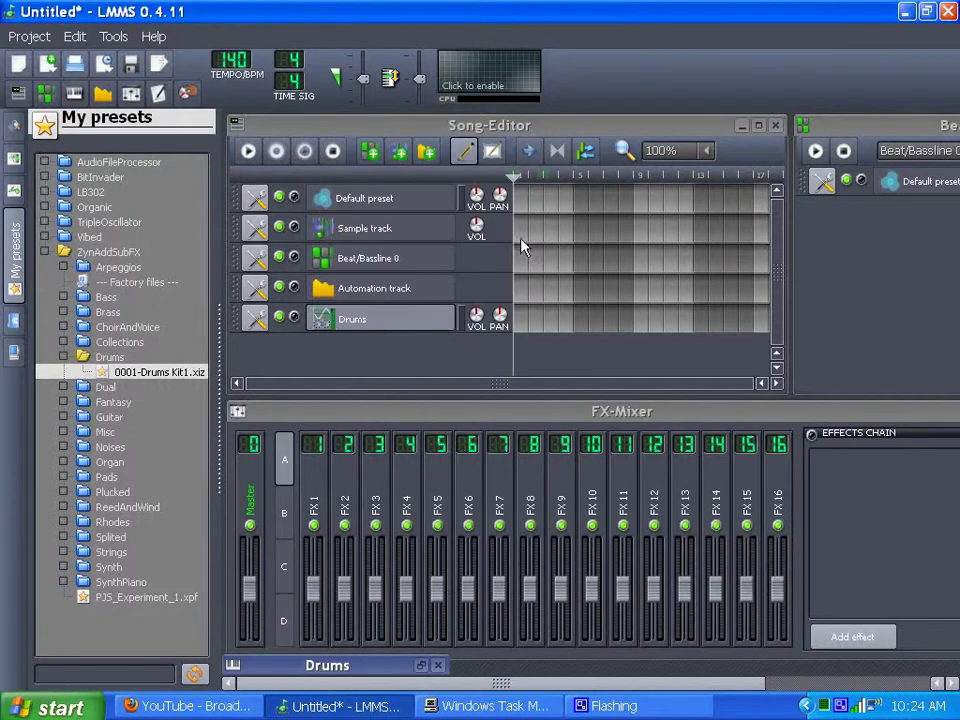
Step: Create a pattern at the start of the Drums track and open it in the Piano-Roll
{"action": "left_click", "coordinate": [523, 320]}
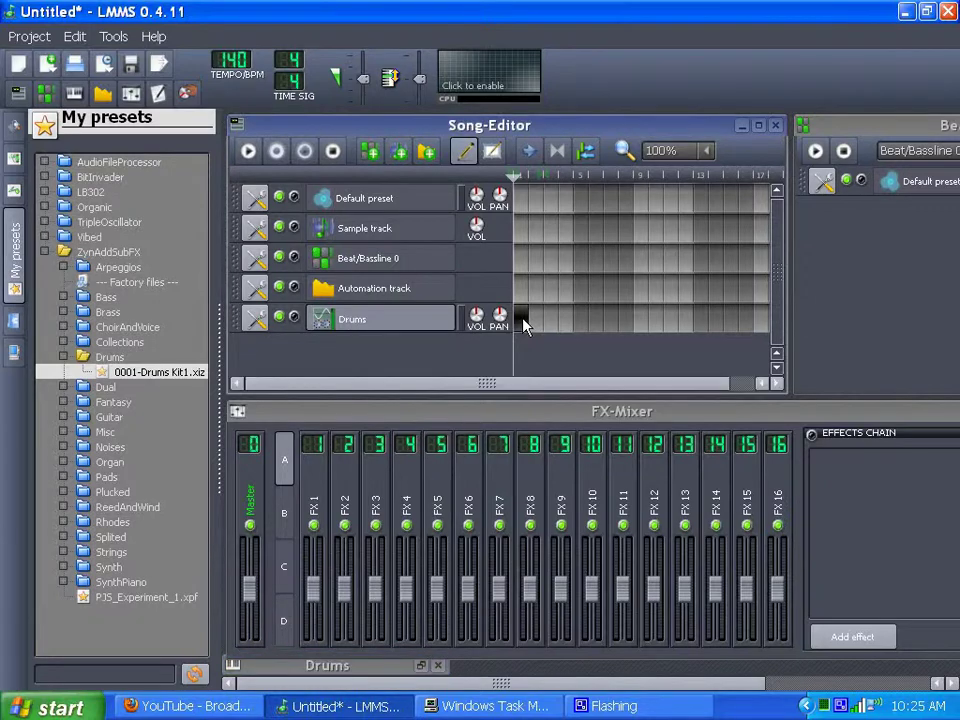
{"action": "double_click", "coordinate": [523, 320]}
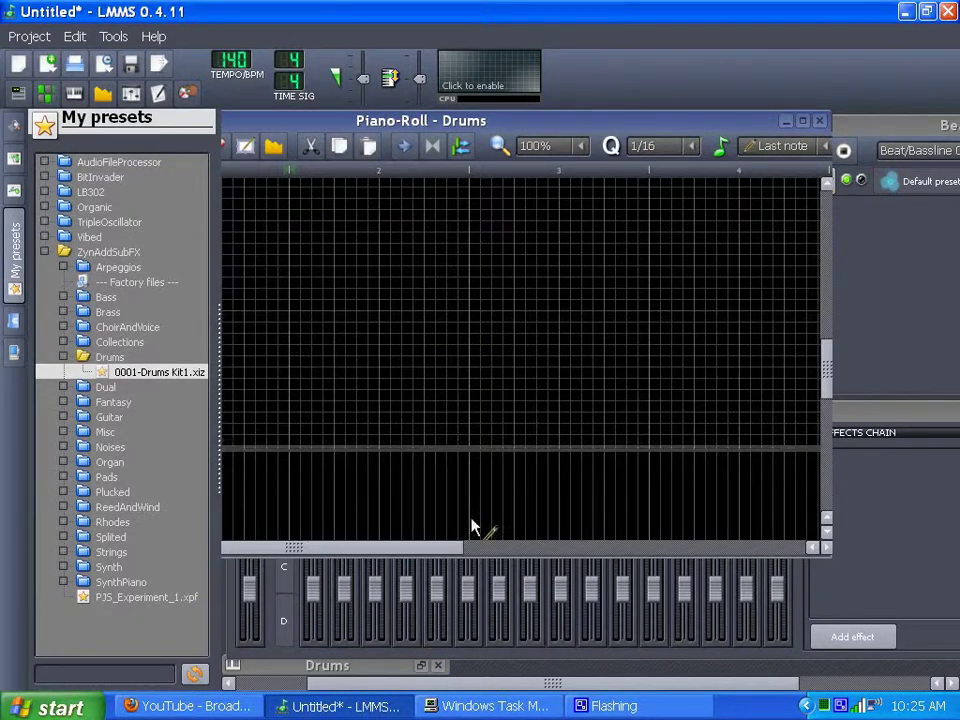
{"action": "left_click", "coordinate": [16, 268]}
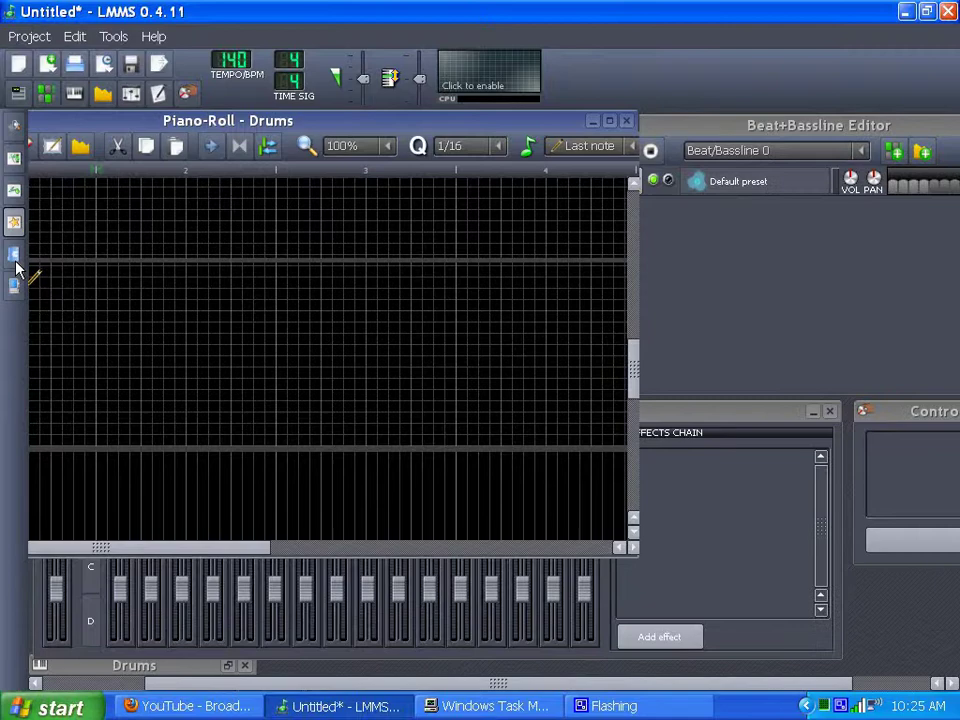
{"action": "left_click_drag", "start_coordinate": [177, 121], "coordinate": [471, 138]}
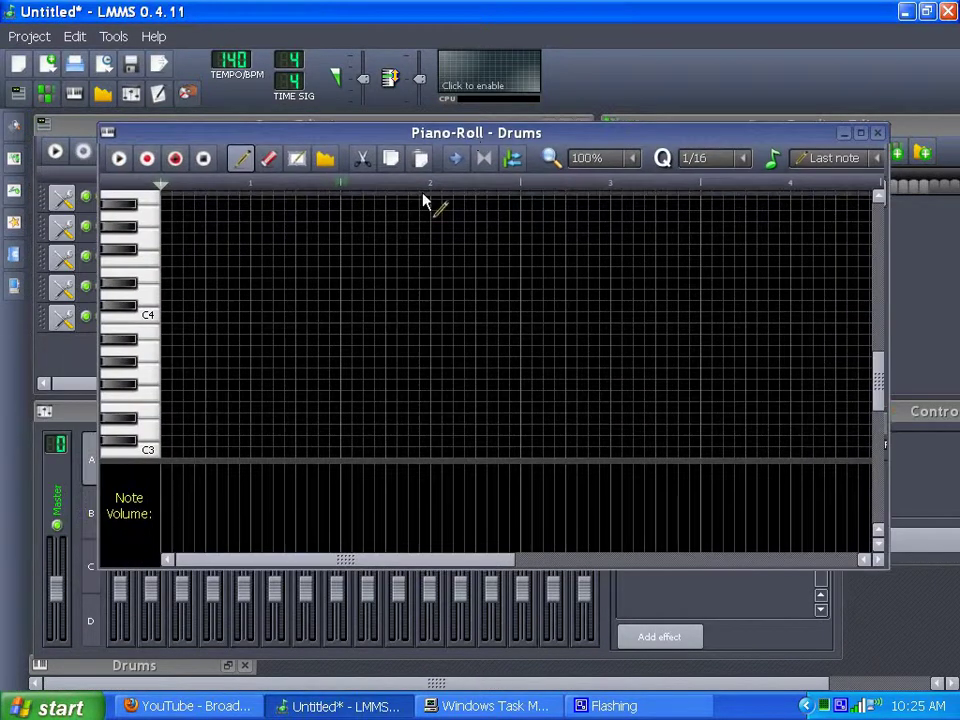
Step: Draw two one-bar C3 notes, play the pattern back, then stop and close the Piano-Roll
{"action": "left_click", "coordinate": [166, 455]}
{"action": "left_click_drag", "start_coordinate": [165, 458], "coordinate": [341, 458]}
{"action": "left_click", "coordinate": [345, 456]}
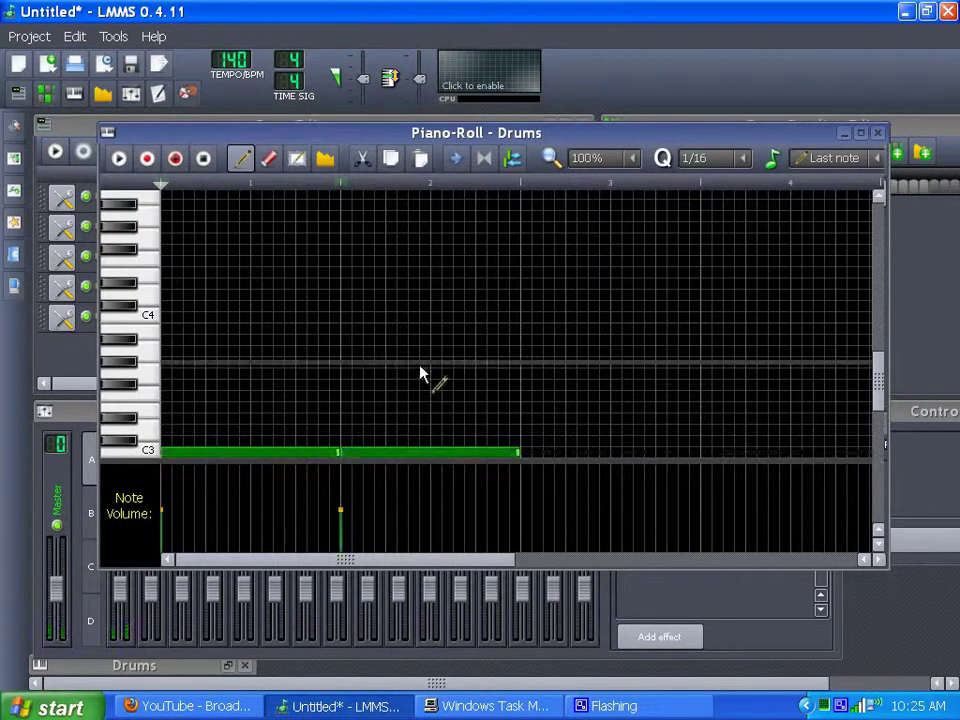
{"action": "left_click", "coordinate": [118, 158]}
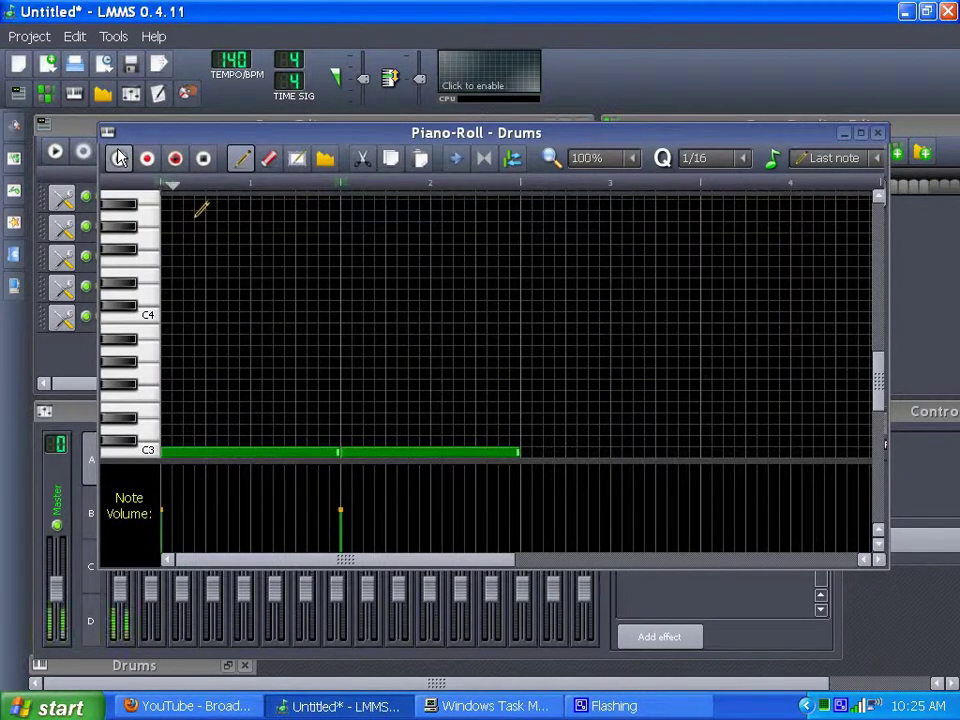
{"action": "left_click", "coordinate": [204, 160]}
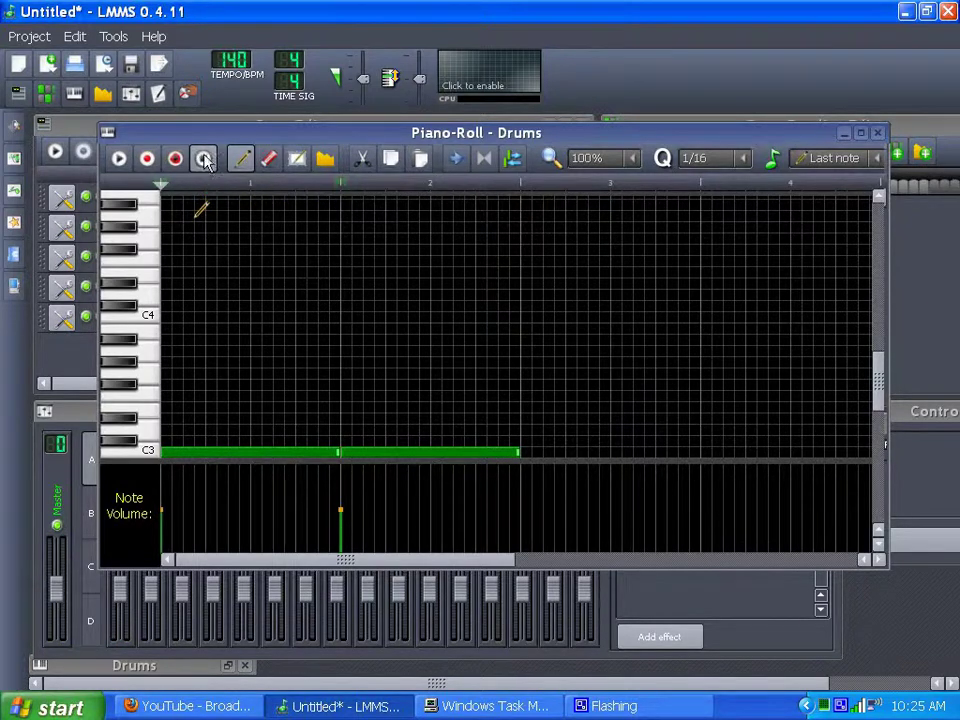
{"action": "left_click", "coordinate": [878, 133]}
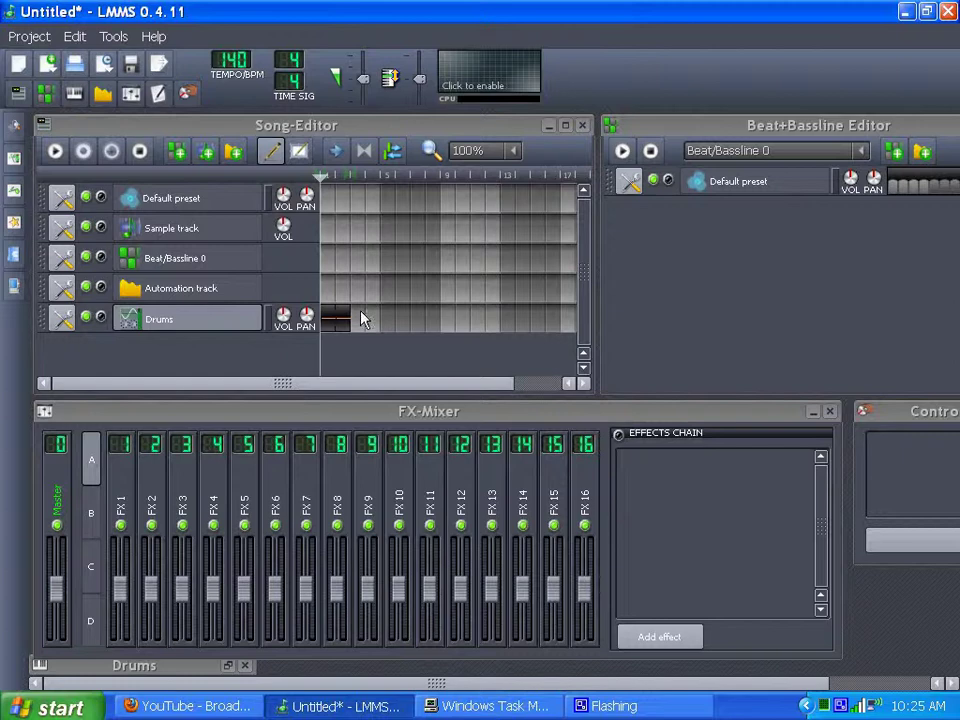
Step: Select the Drums track and restore its instrument window beside the tracks
{"action": "double_click", "coordinate": [208, 330]}
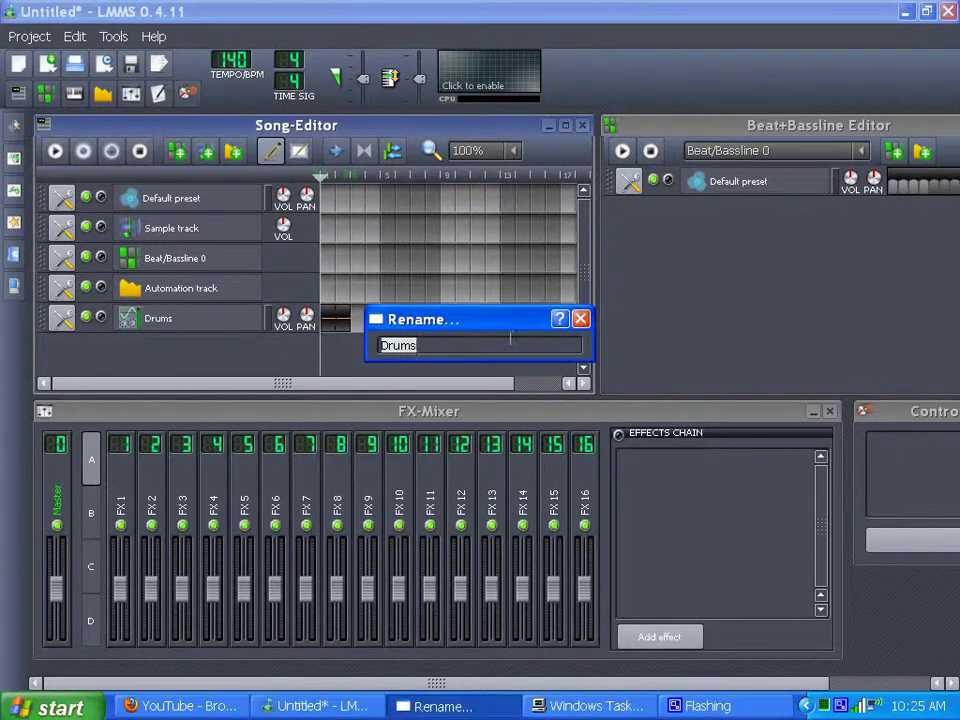
{"action": "left_click", "coordinate": [581, 320]}
{"action": "left_click", "coordinate": [182, 330]}
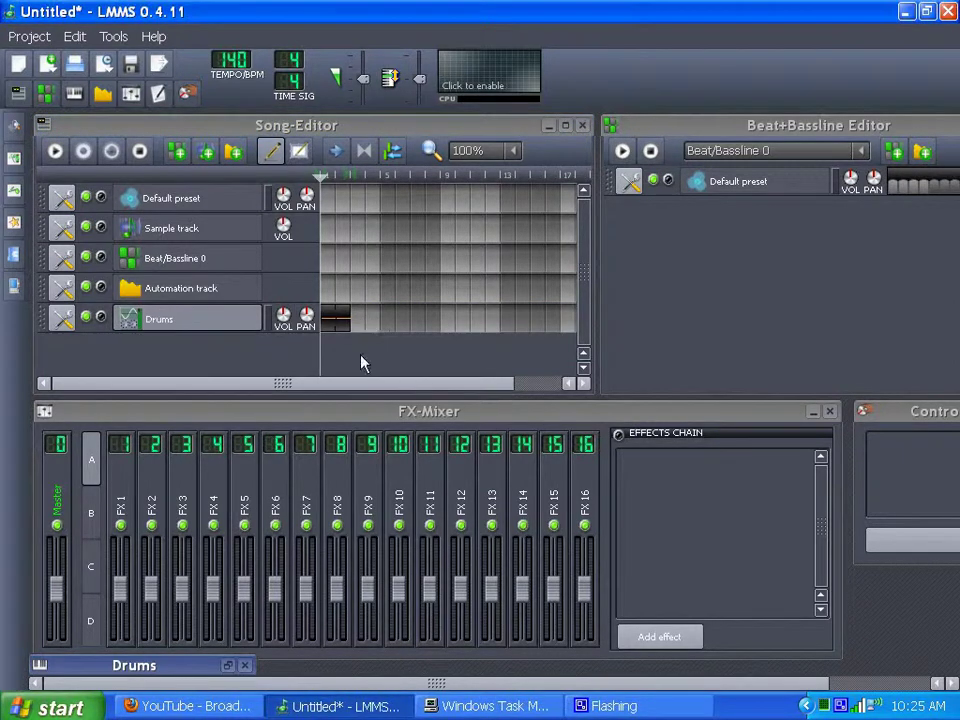
{"action": "left_click", "coordinate": [227, 666]}
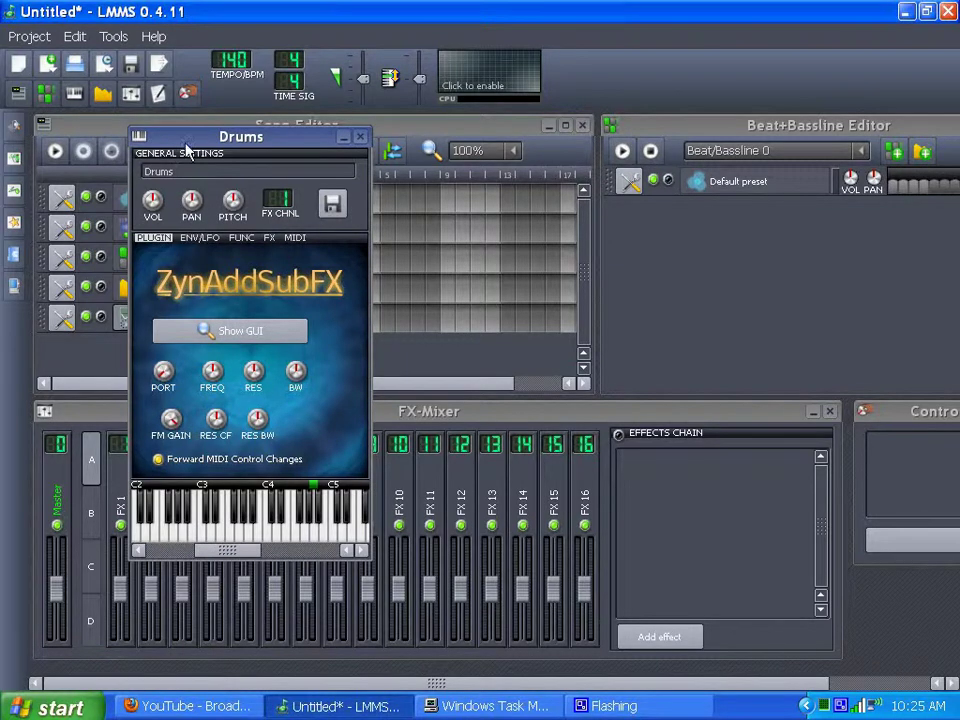
{"action": "left_click_drag", "start_coordinate": [194, 137], "coordinate": [566, 152]}
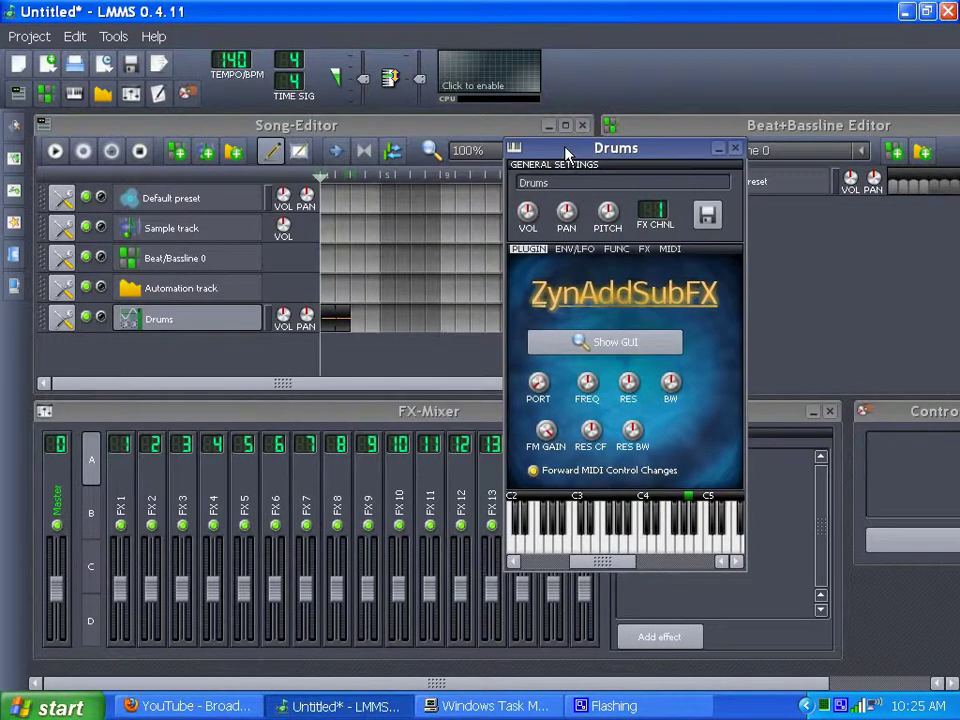
Step: Enable the arpeggiator on the FUNC tab with the Locrian scale
{"action": "left_click", "coordinate": [617, 249]}
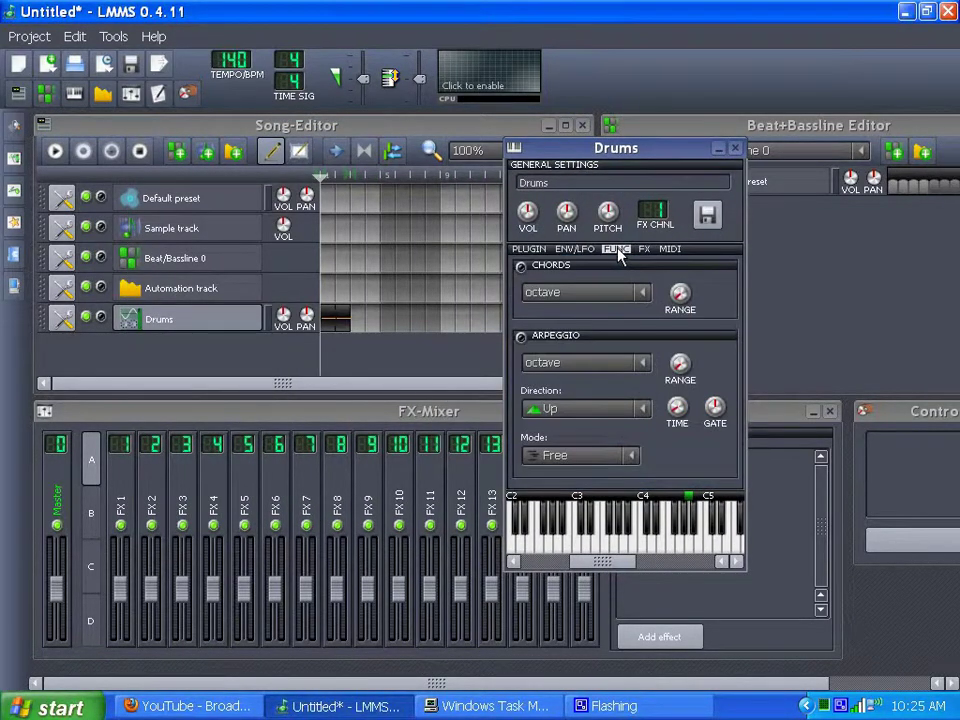
{"action": "left_click", "coordinate": [522, 337]}
{"action": "left_click", "coordinate": [646, 366]}
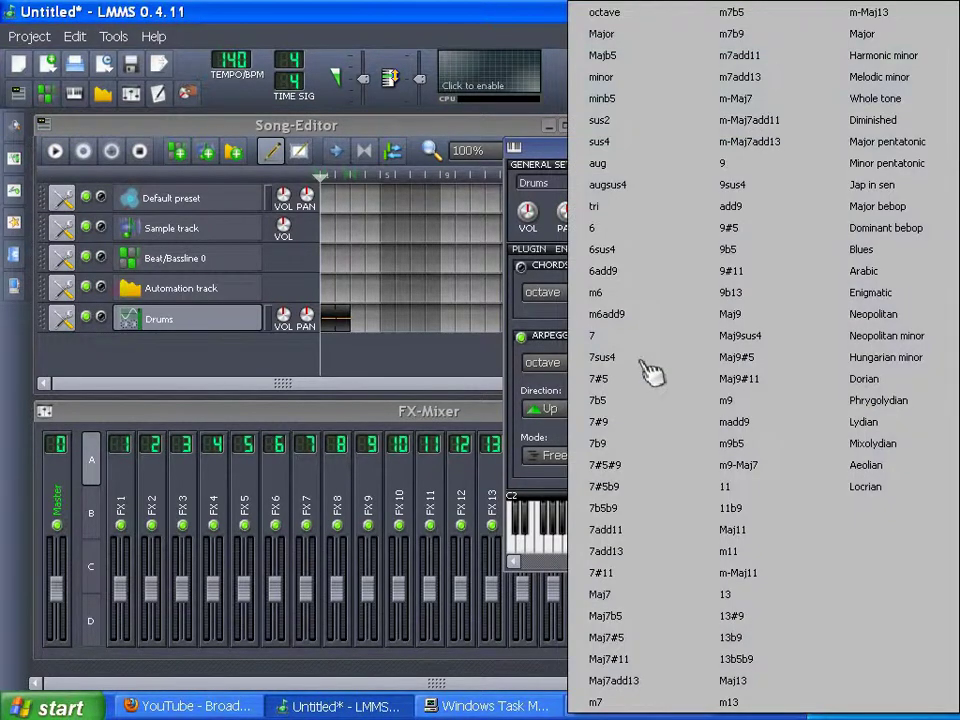
{"action": "left_click", "coordinate": [865, 487]}
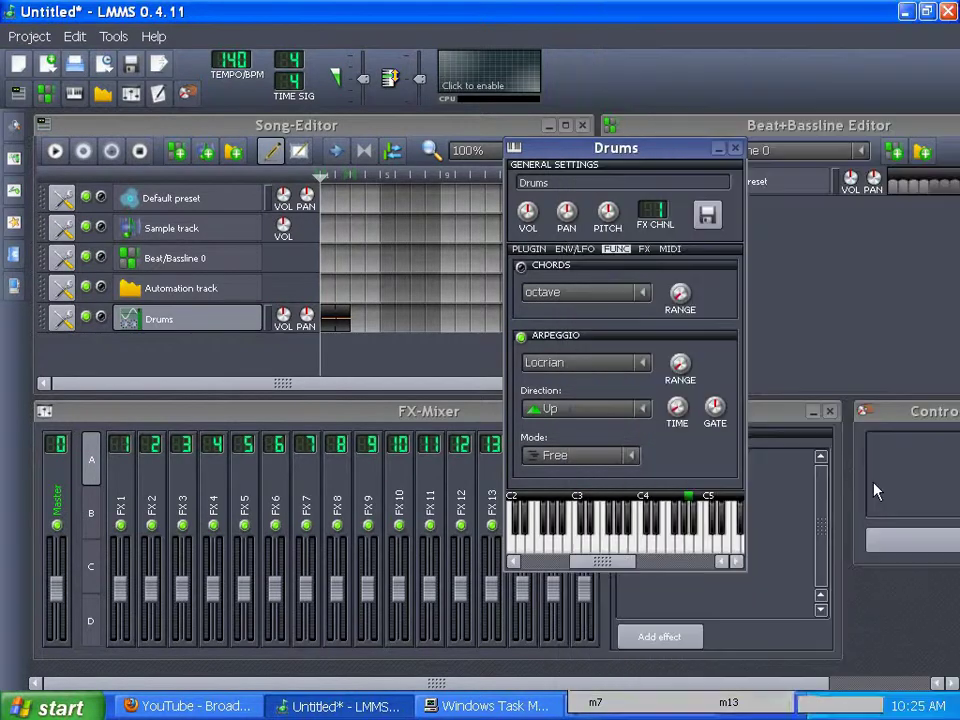
Step: Sync arpeggio time to 16th notes, keep Free mode, and set direction to Random
{"action": "right_click", "coordinate": [686, 418]}
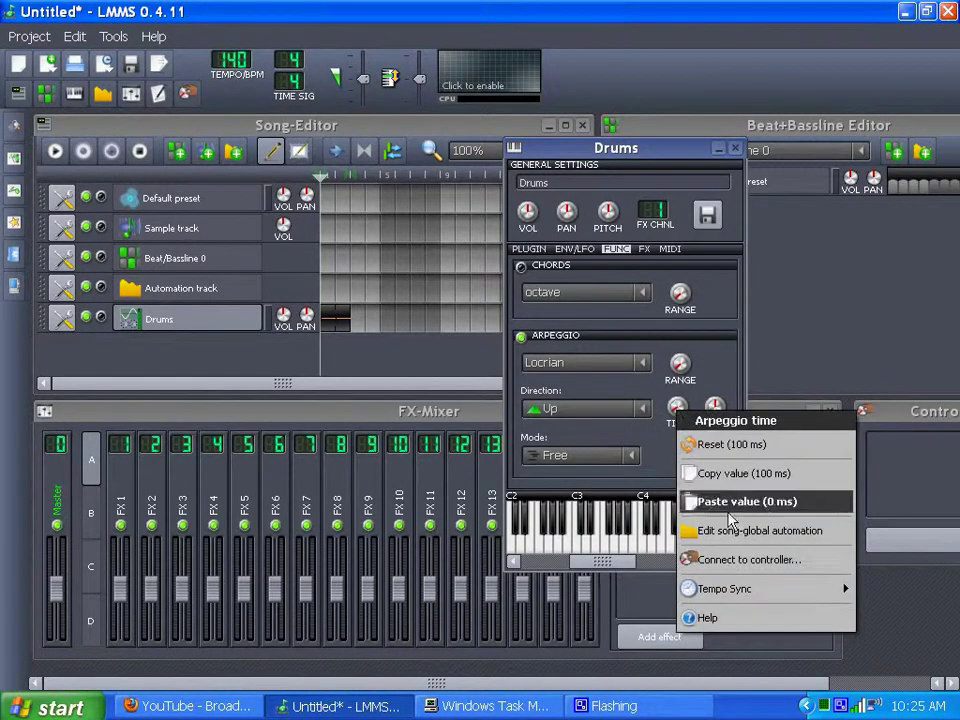
{"action": "mouse_move", "coordinate": [752, 590]}
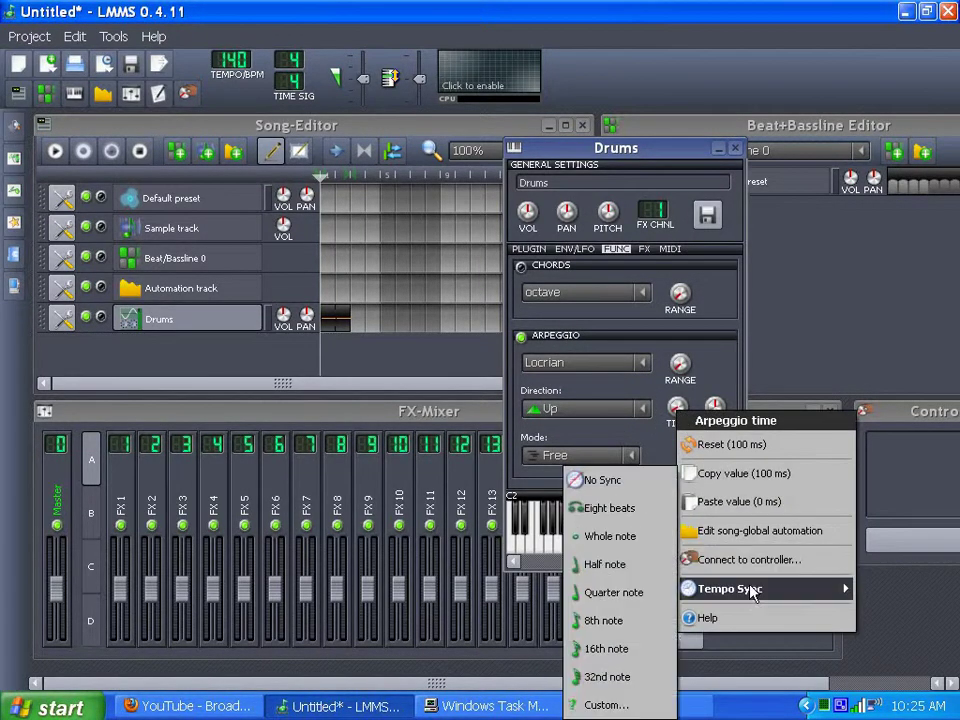
{"action": "left_click", "coordinate": [615, 648]}
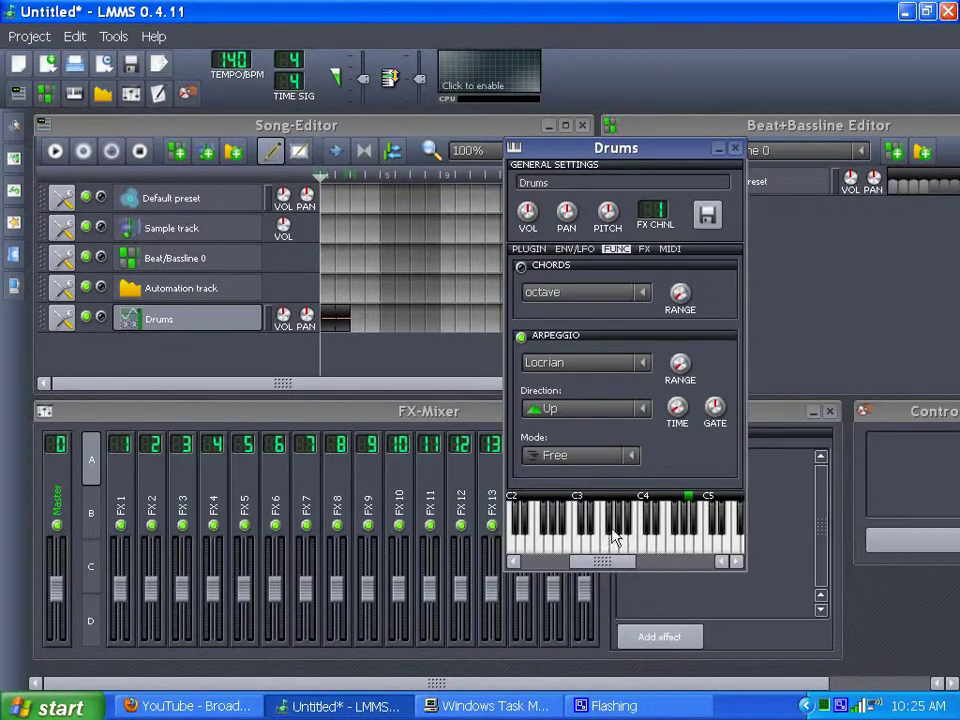
{"action": "left_click", "coordinate": [643, 465]}
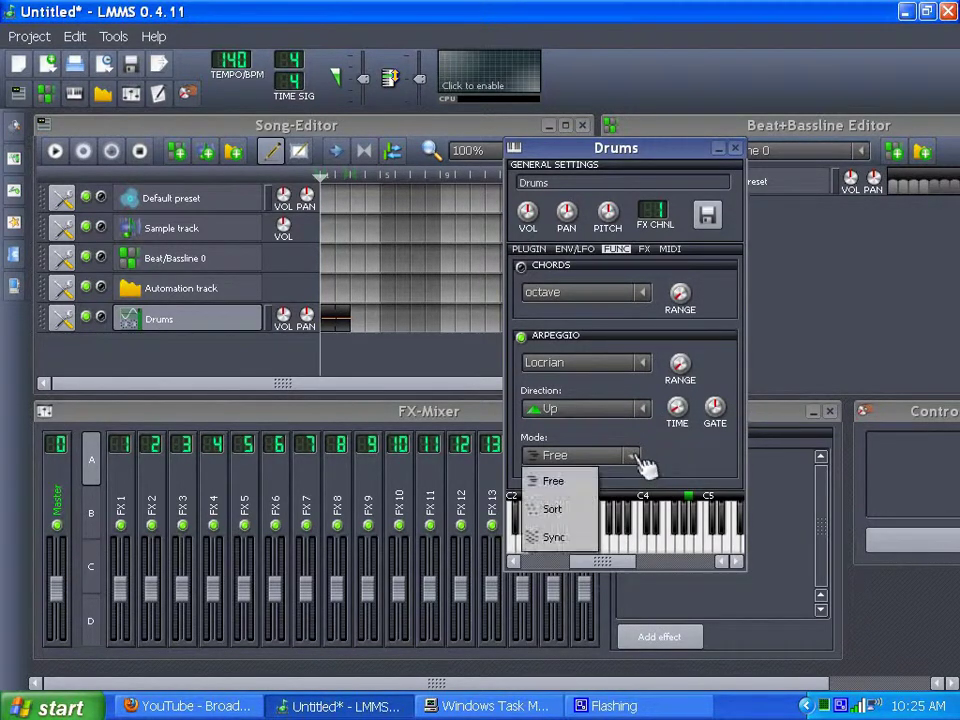
{"action": "left_click", "coordinate": [594, 489]}
{"action": "left_click", "coordinate": [643, 409]}
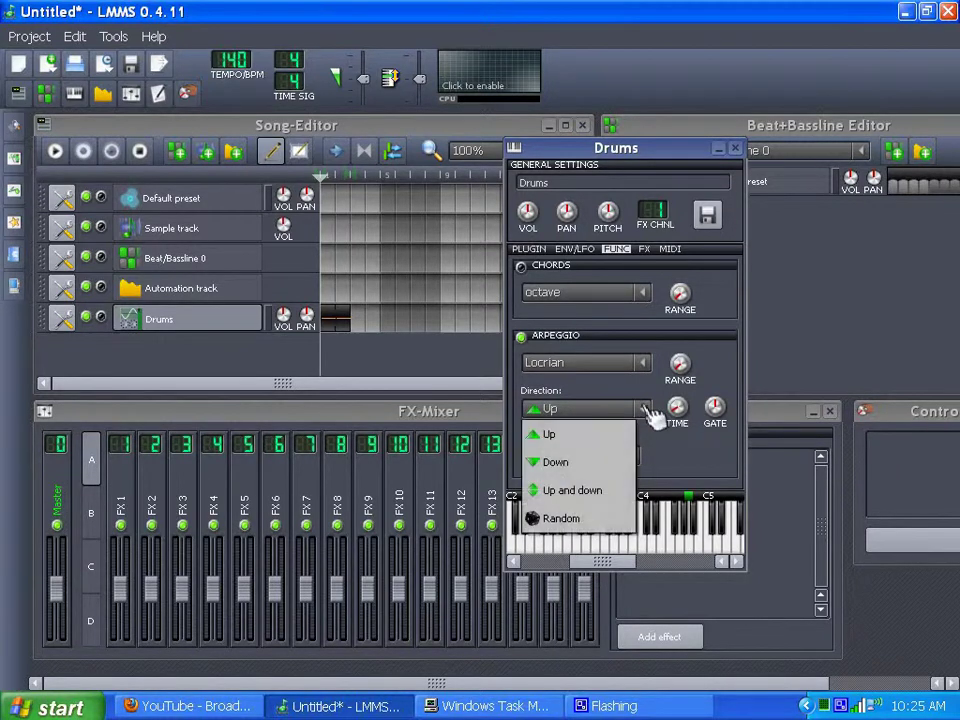
{"action": "left_click", "coordinate": [605, 520]}
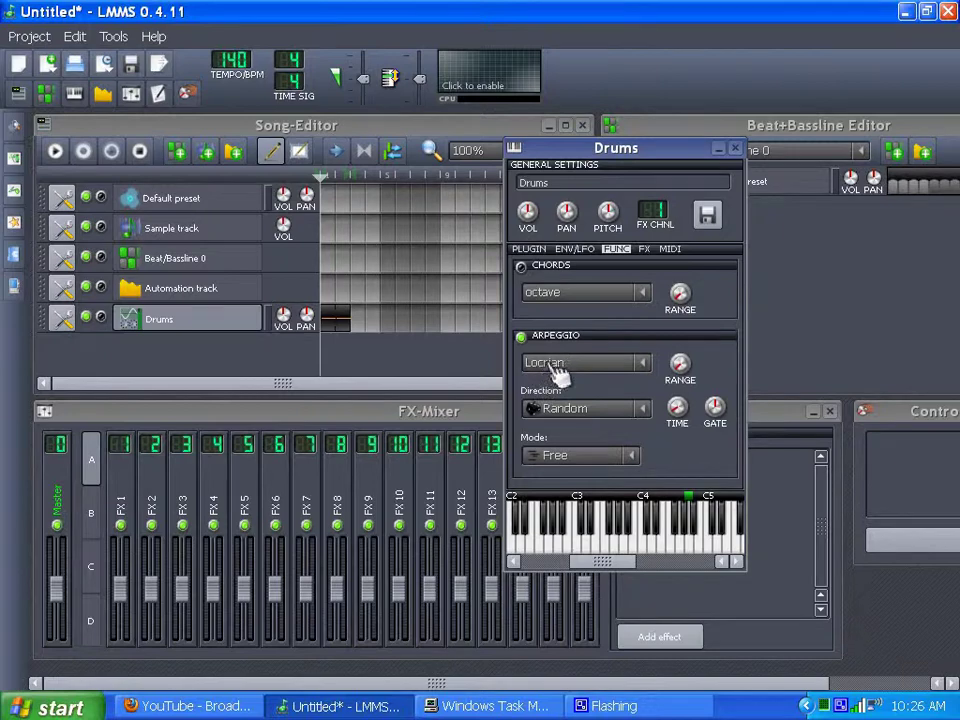
Step: Briefly try 7sus4, then set the arpeggio type back to Locrian
{"action": "left_click", "coordinate": [647, 364]}
{"action": "left_click", "coordinate": [647, 365]}
{"action": "left_click", "coordinate": [643, 370]}
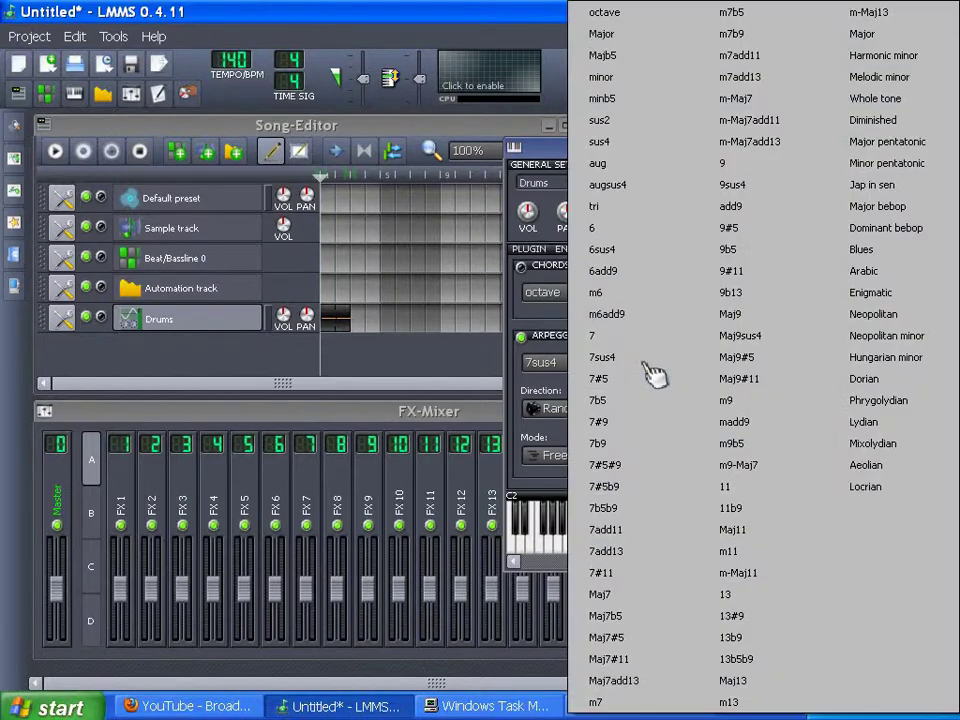
{"action": "left_click", "coordinate": [878, 487]}
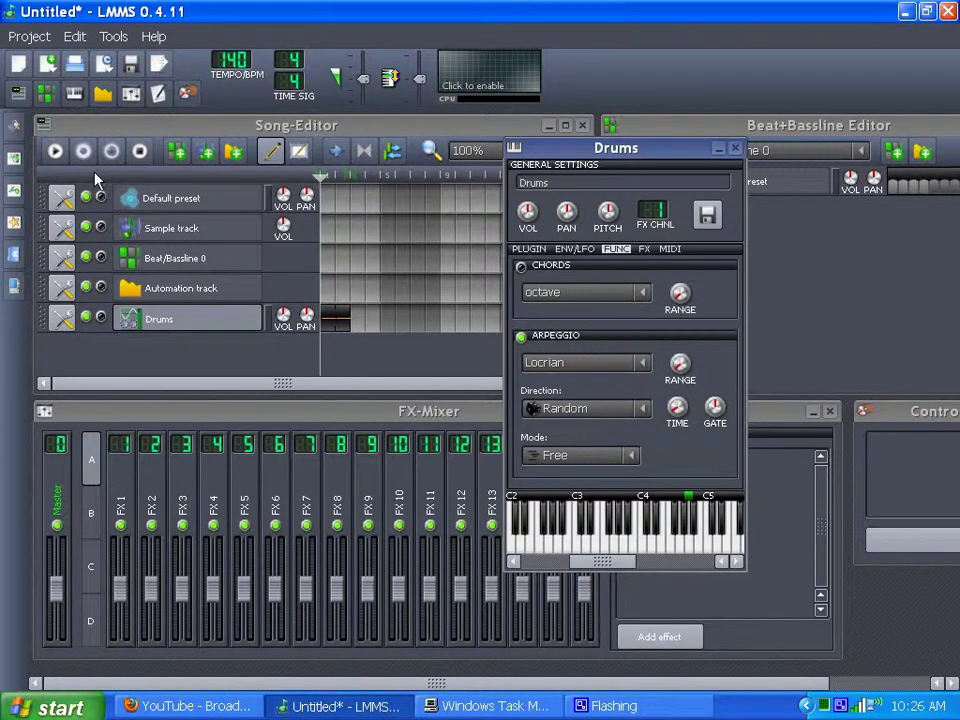
Step: Start looped song playback and switch the arpeggio to Mixolydian with a 78% gate
{"action": "left_click", "coordinate": [360, 158]}
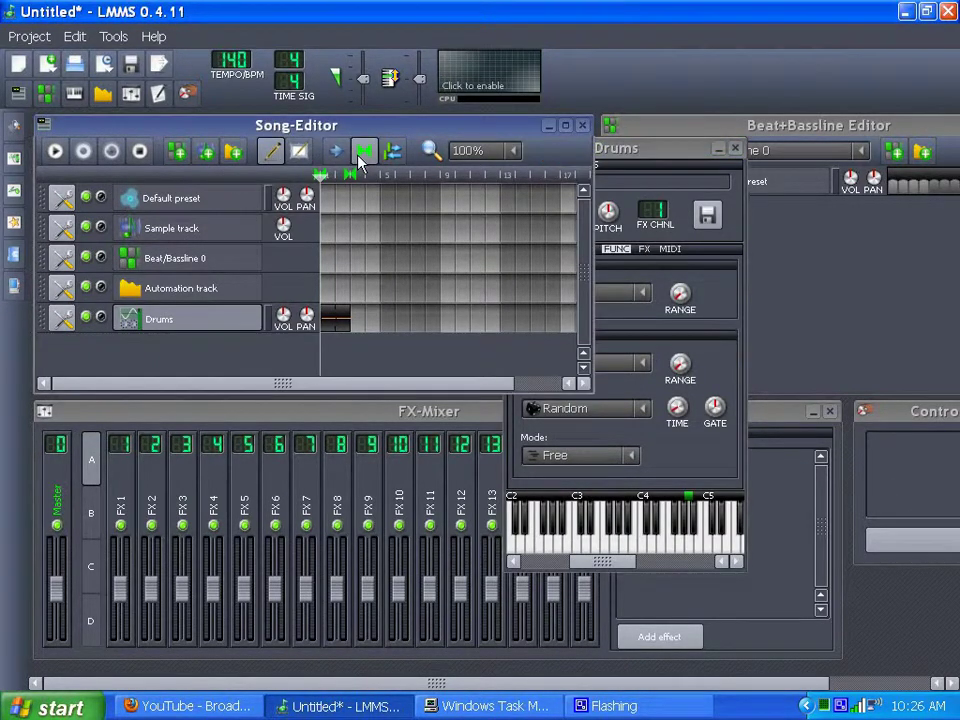
{"action": "left_click", "coordinate": [57, 157]}
{"action": "left_click_drag", "start_coordinate": [632, 152], "coordinate": [653, 148]}
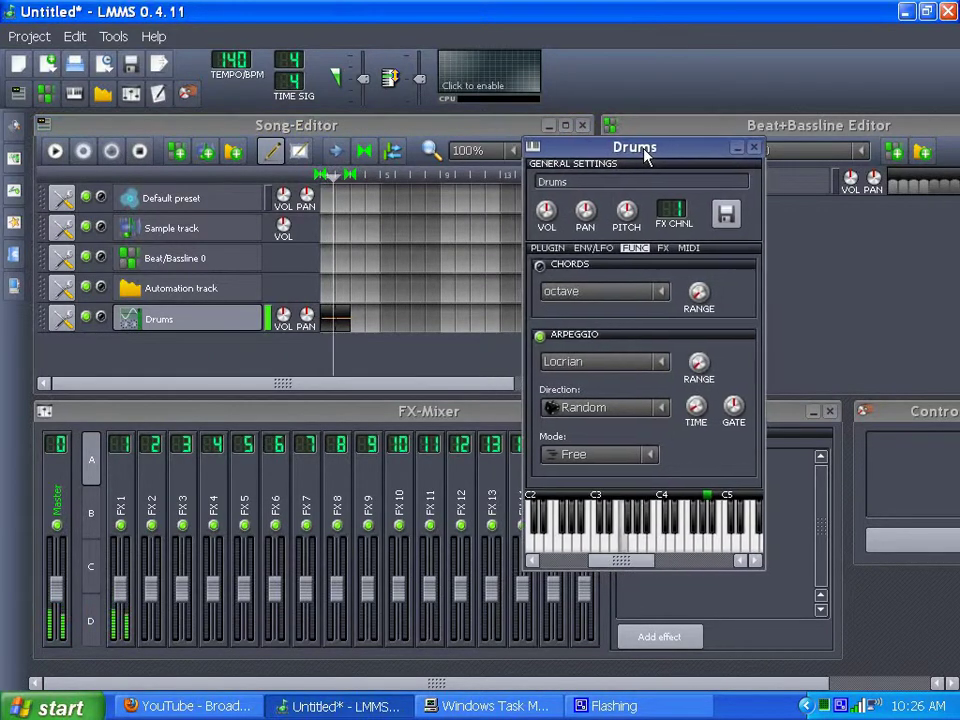
{"action": "left_click", "coordinate": [665, 363]}
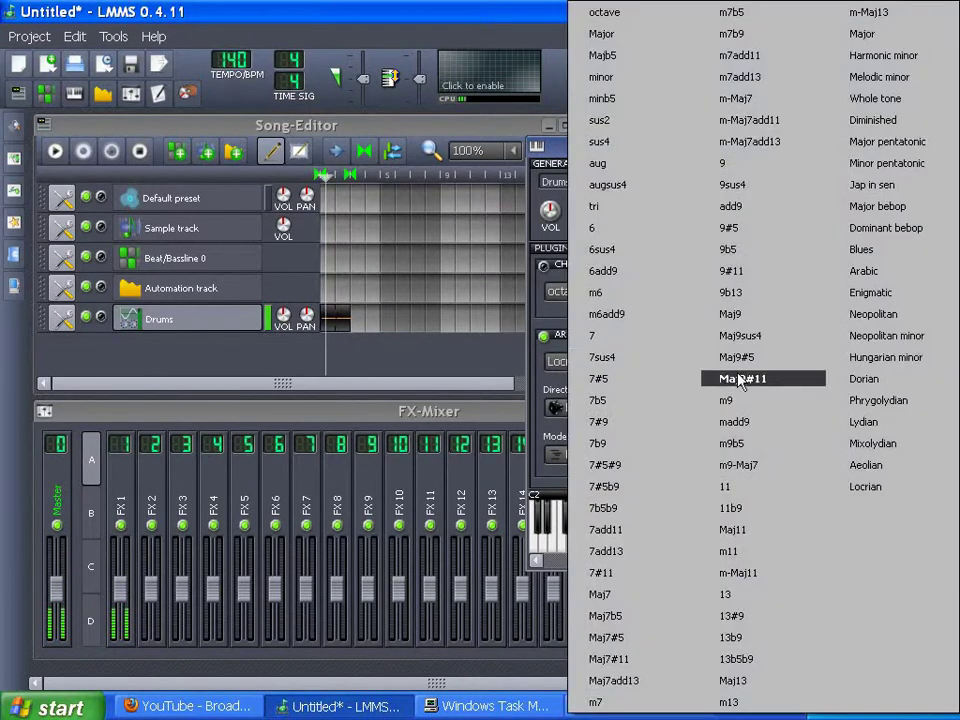
{"action": "left_click", "coordinate": [870, 445]}
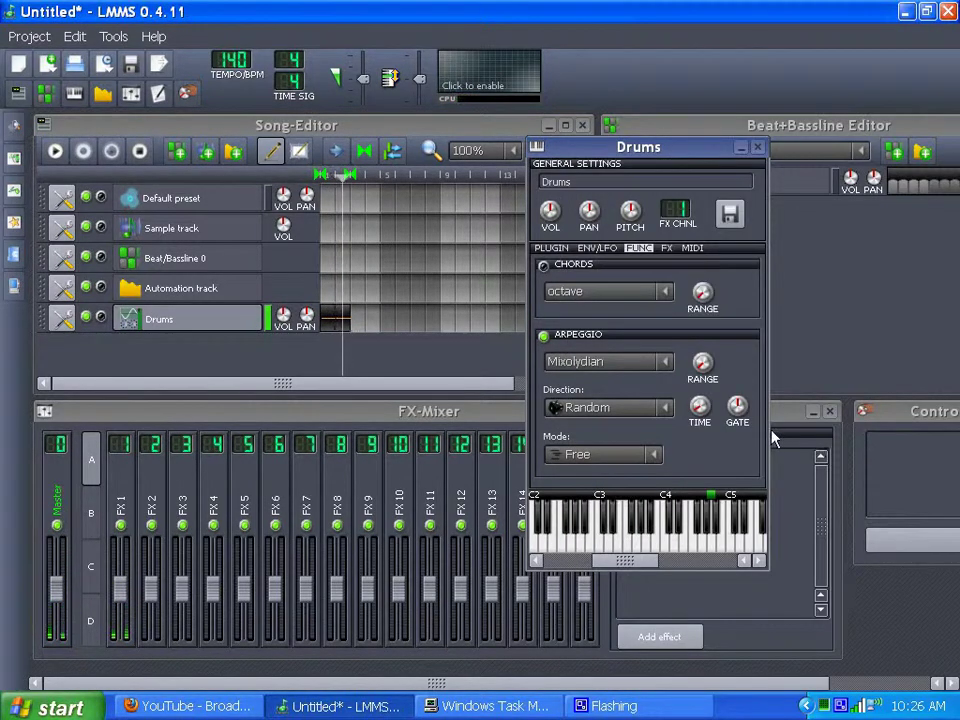
{"action": "left_click_drag", "start_coordinate": [752, 420], "coordinate": [752, 420]}
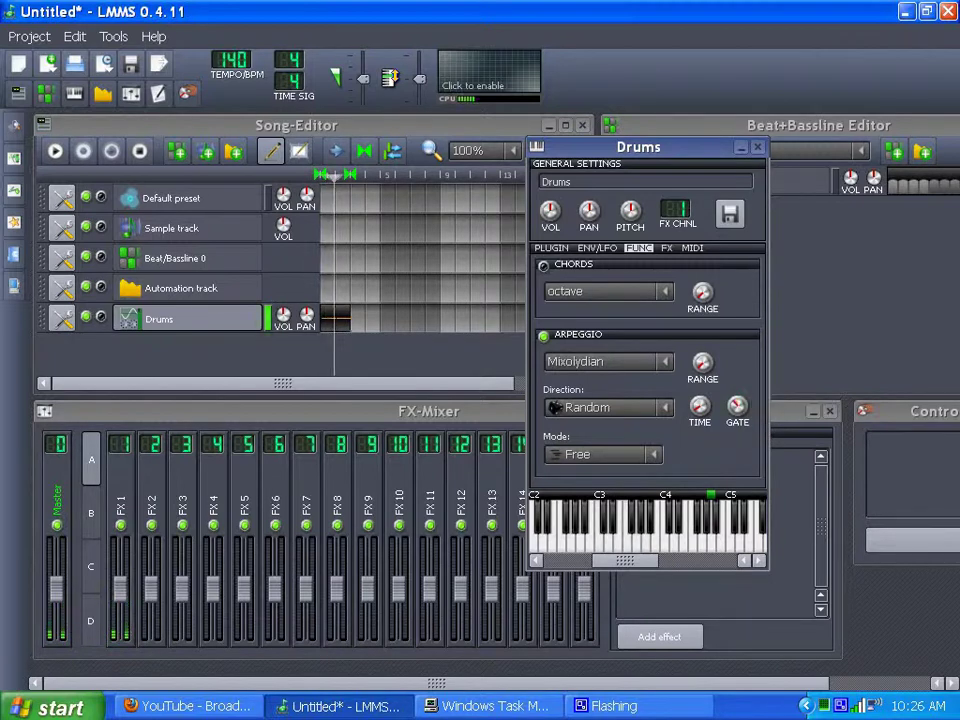
Step: Sync the arpeggio time to 32nd notes, then change it back to 16th notes
{"action": "right_click", "coordinate": [706, 408]}
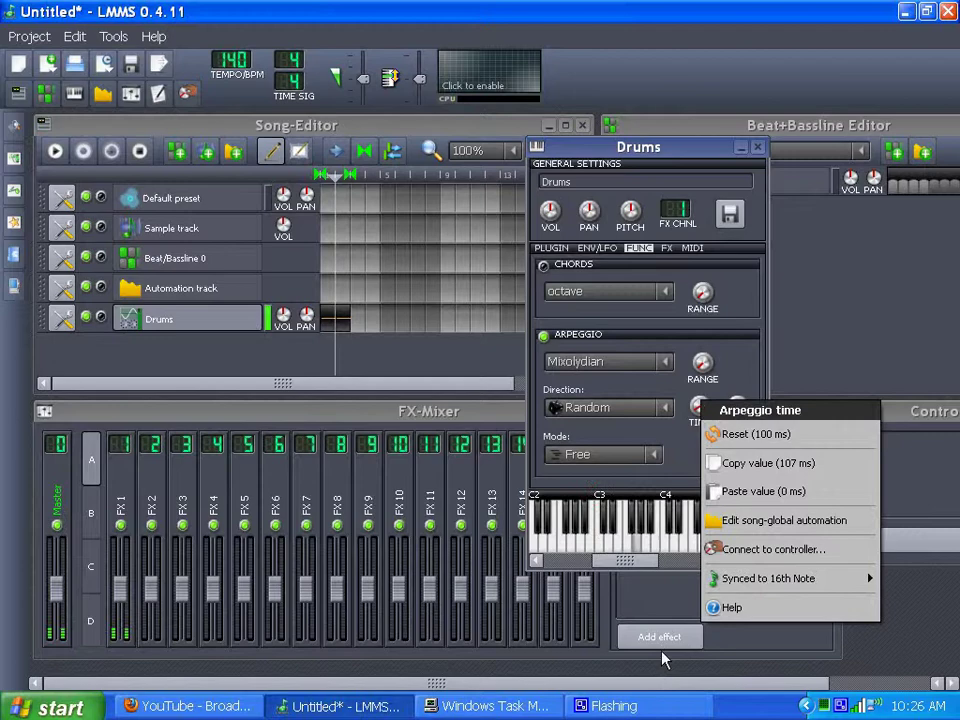
{"action": "mouse_move", "coordinate": [735, 592]}
{"action": "left_click", "coordinate": [668, 677]}
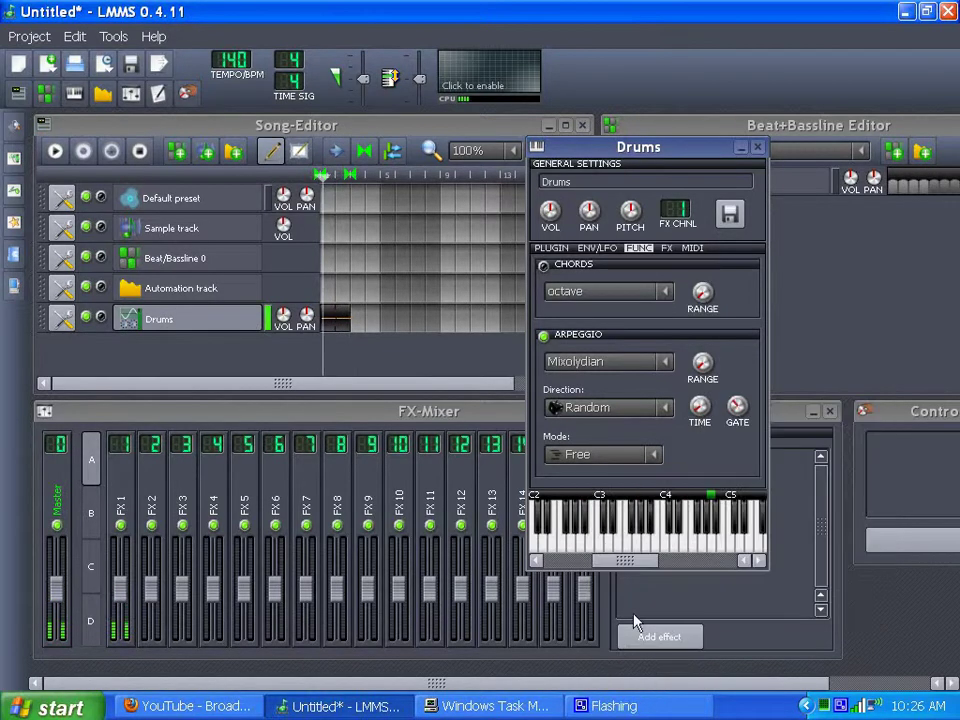
{"action": "right_click", "coordinate": [704, 409]}
{"action": "mouse_move", "coordinate": [771, 585]}
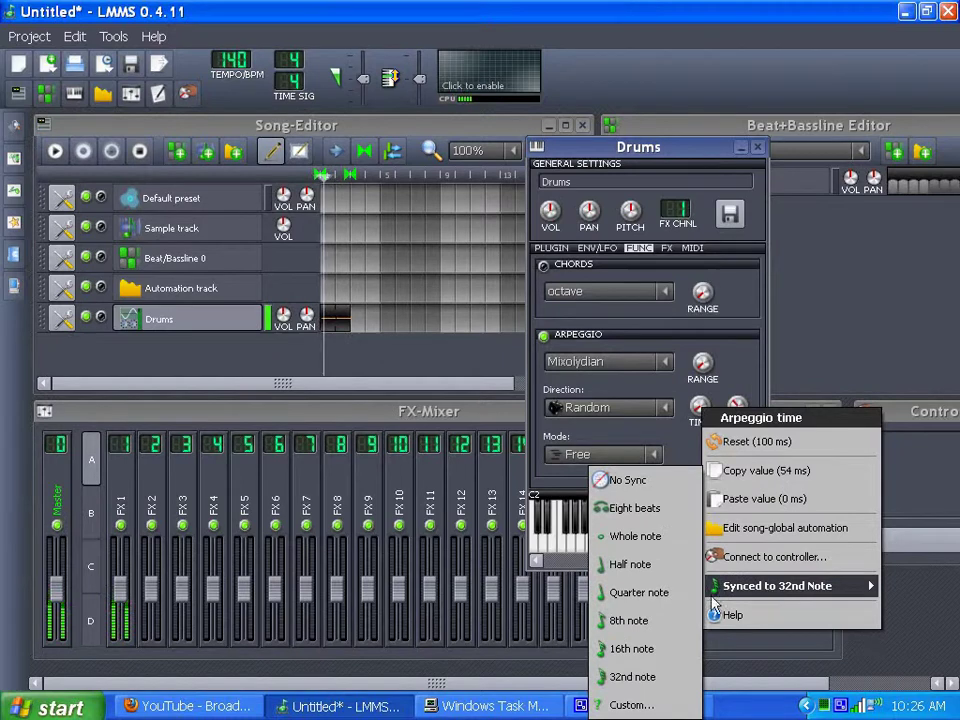
{"action": "left_click", "coordinate": [630, 641]}
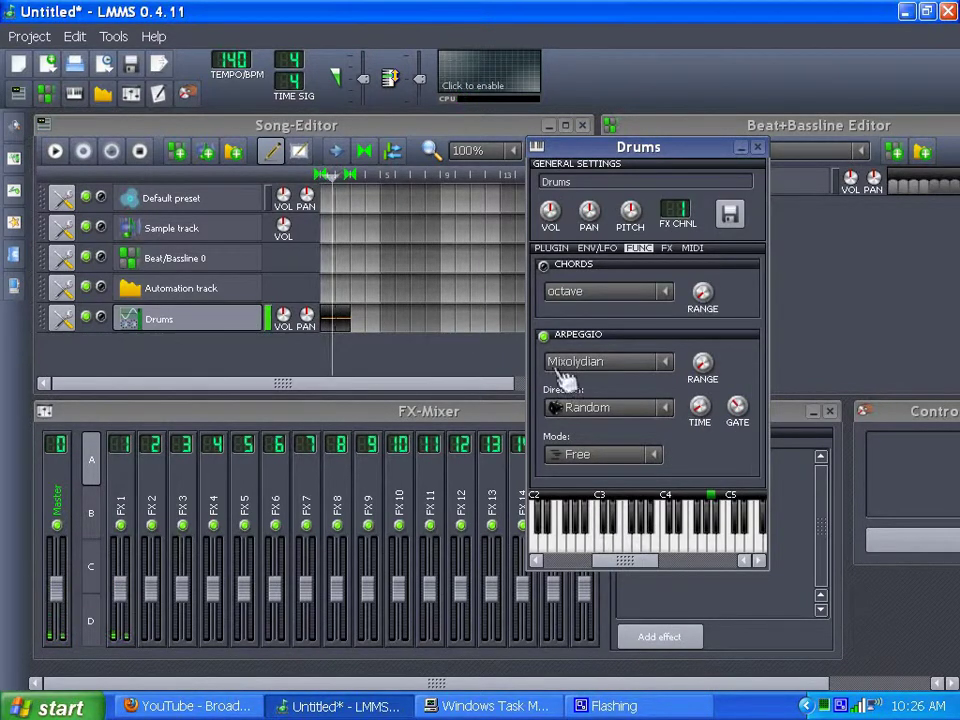
Step: Cycle the arpeggio direction through Down and Up and down, ending on Up
{"action": "left_click", "coordinate": [612, 407]}
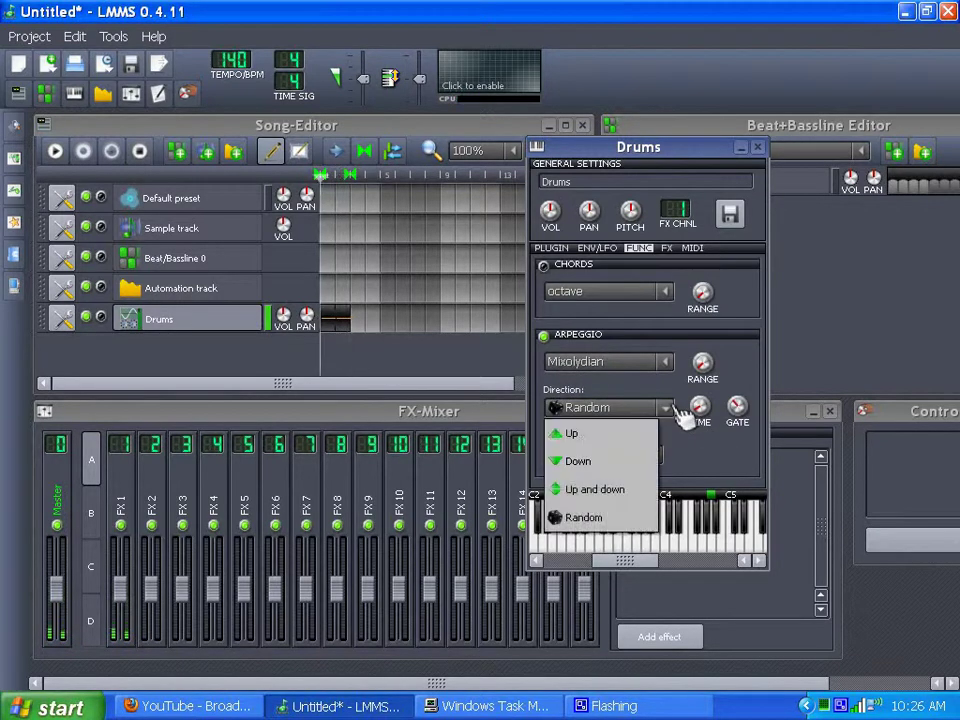
{"action": "left_click", "coordinate": [620, 458]}
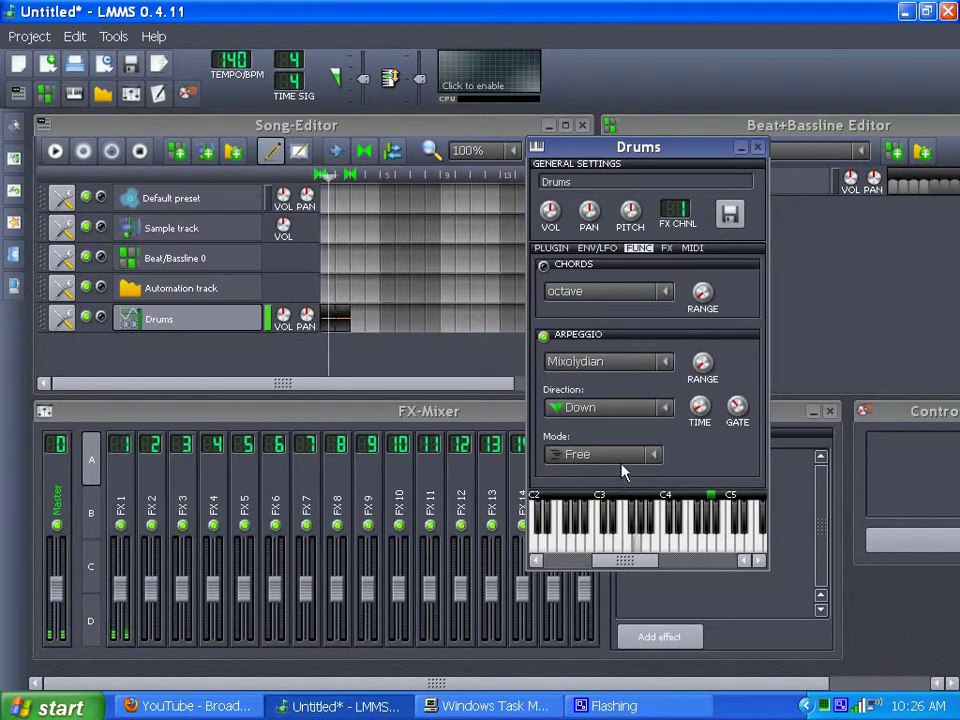
{"action": "left_click", "coordinate": [667, 411]}
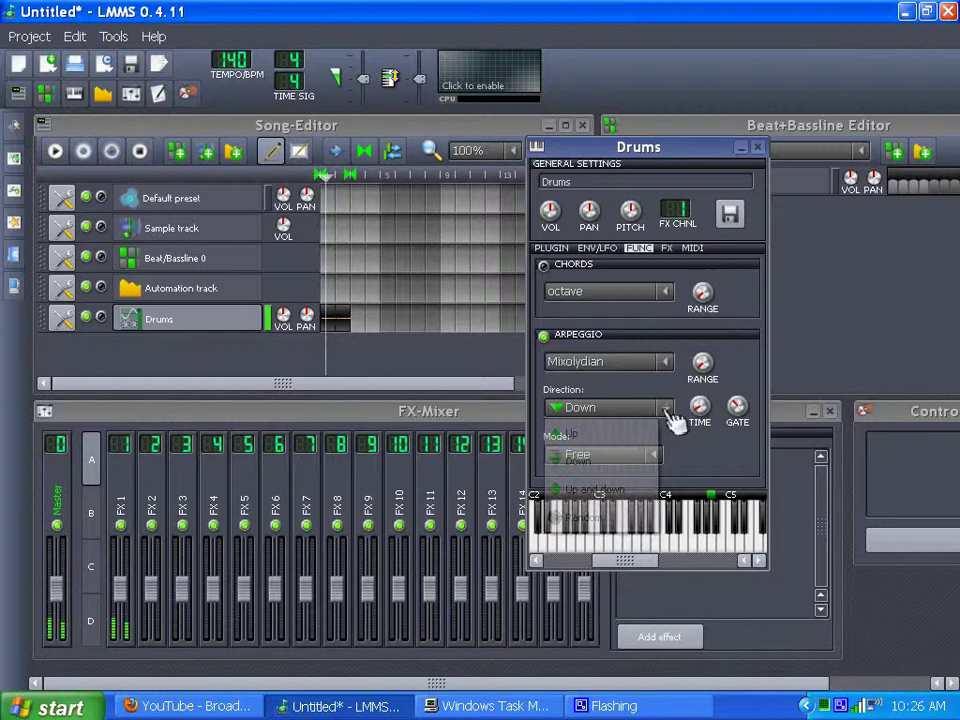
{"action": "left_click", "coordinate": [624, 487]}
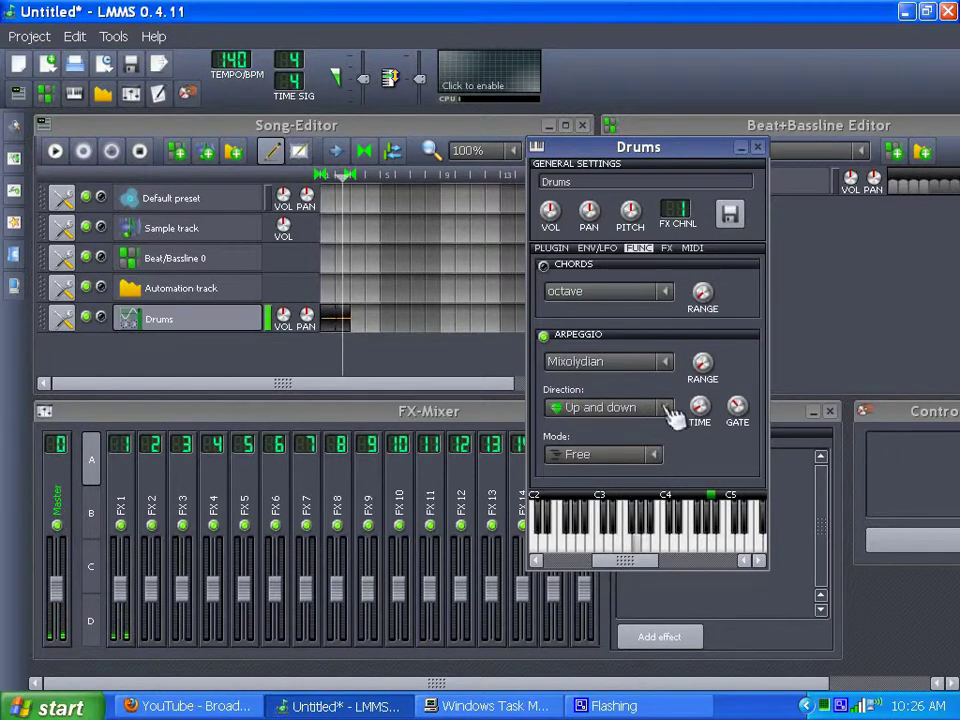
{"action": "left_click", "coordinate": [672, 410]}
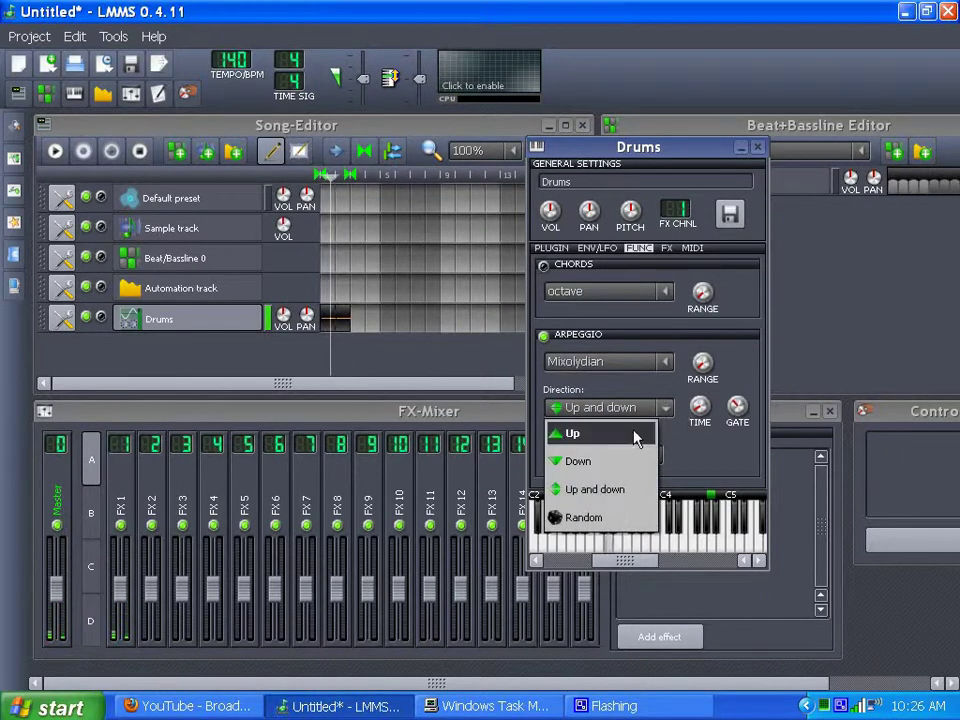
{"action": "left_click", "coordinate": [630, 434]}
Step: Change the arpeggio type to the Dorian scale
{"action": "mouse_move", "coordinate": [563, 220]}
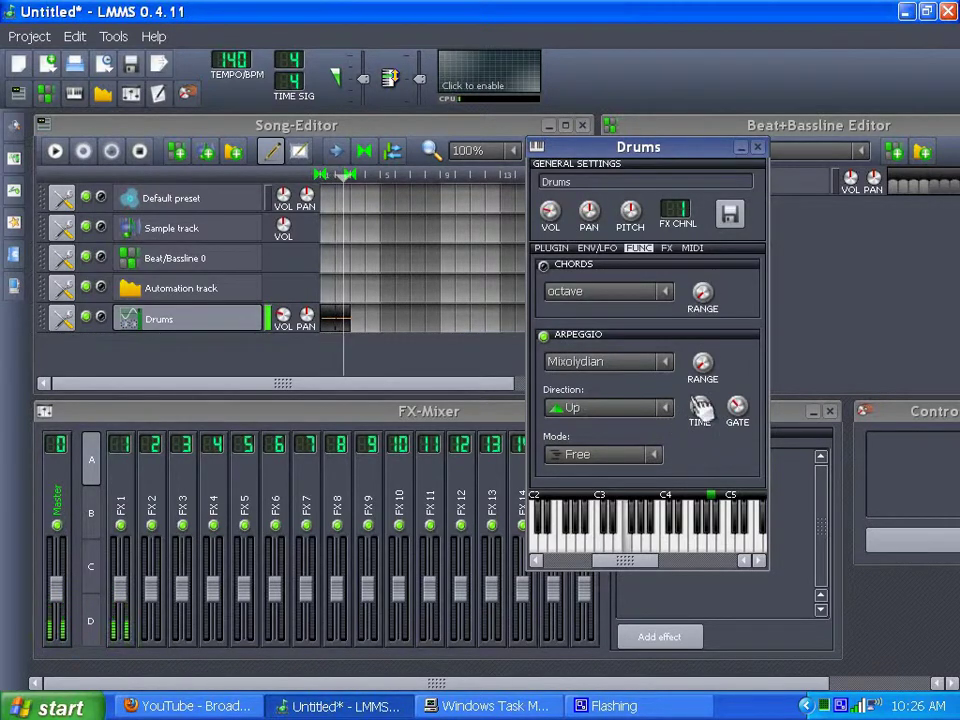
{"action": "left_click", "coordinate": [666, 362]}
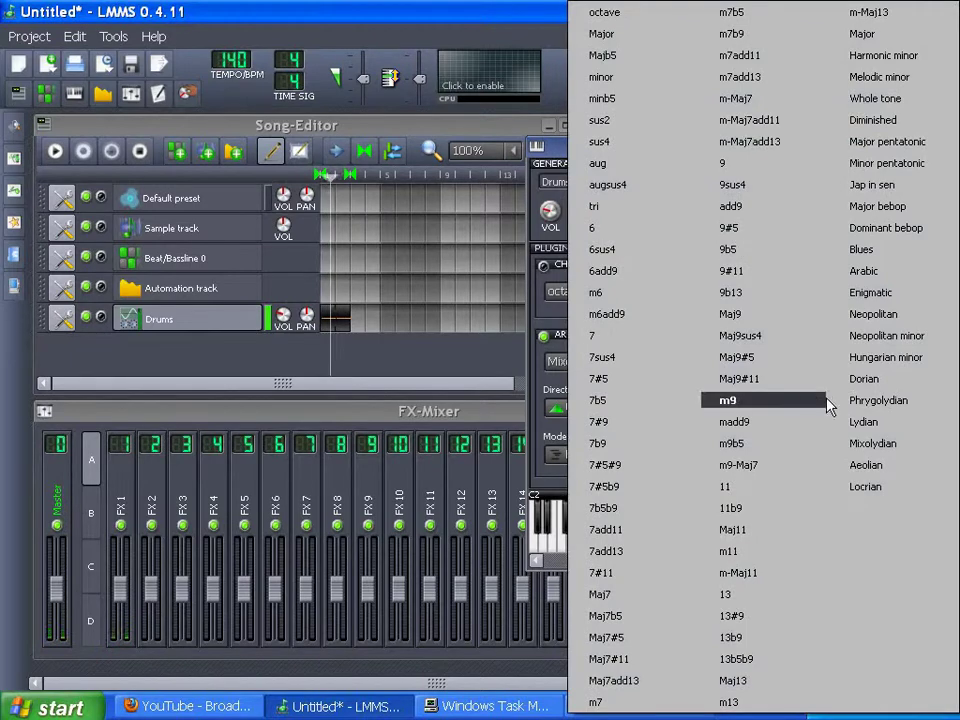
{"action": "left_click", "coordinate": [852, 381]}
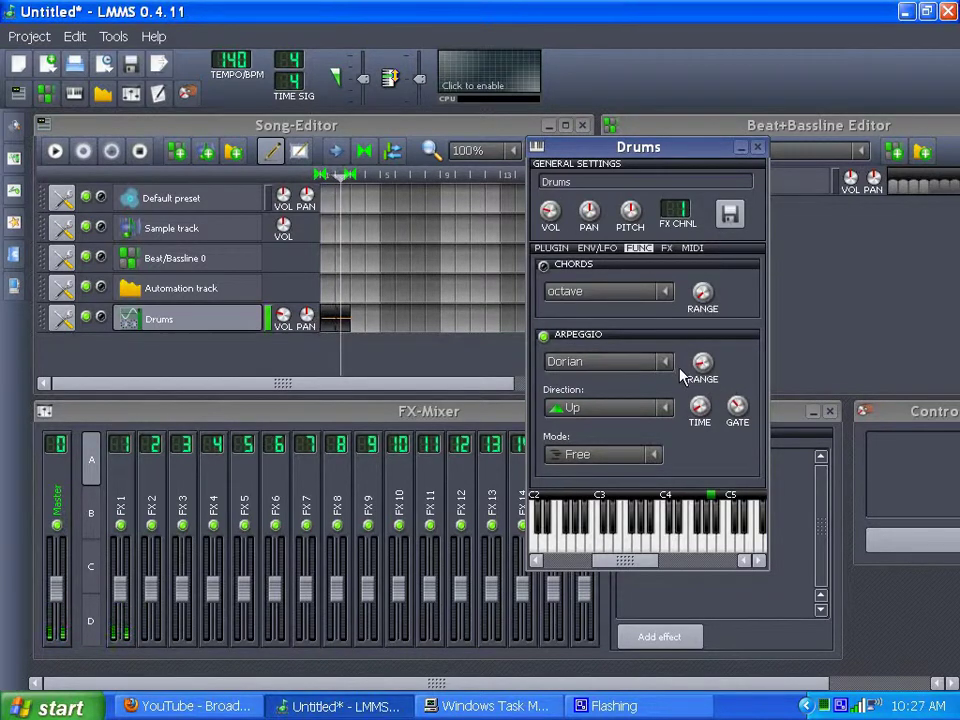
{"action": "mouse_move", "coordinate": [709, 372]}
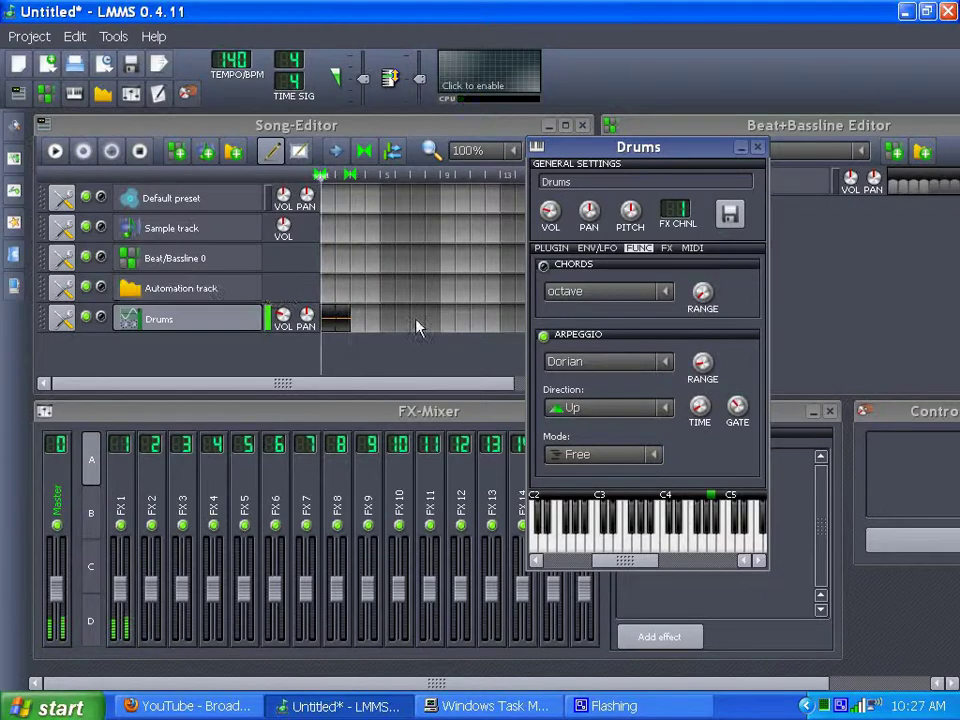
Step: Bring the Drums instrument window forward, check its ZynAddSubFX plugin tab, then return to FUNC
{"action": "left_click", "coordinate": [139, 150]}
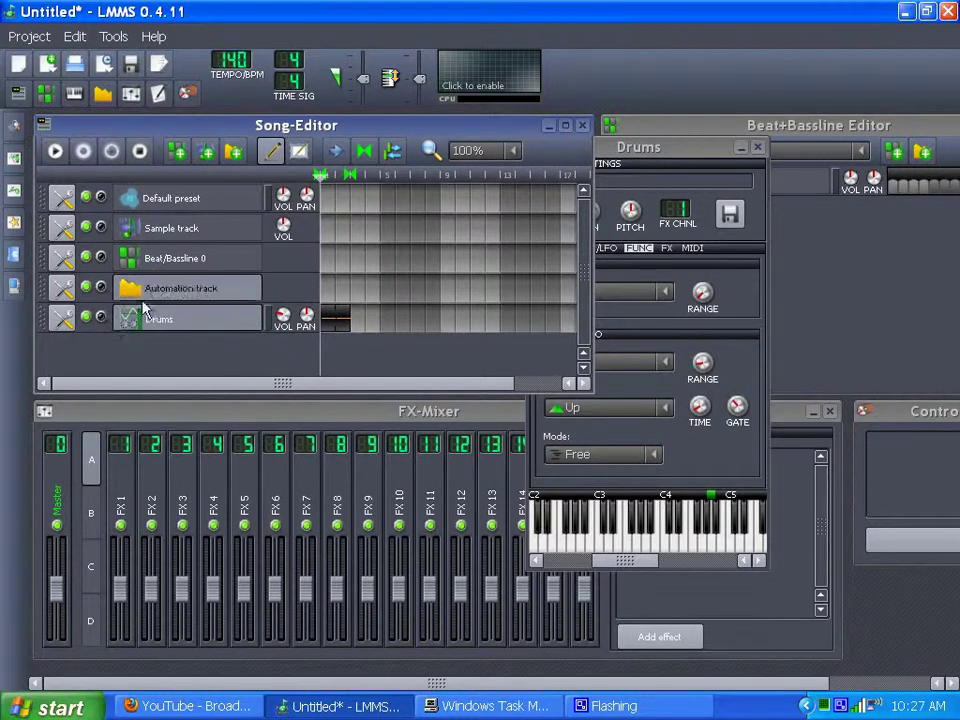
{"action": "left_click", "coordinate": [632, 156]}
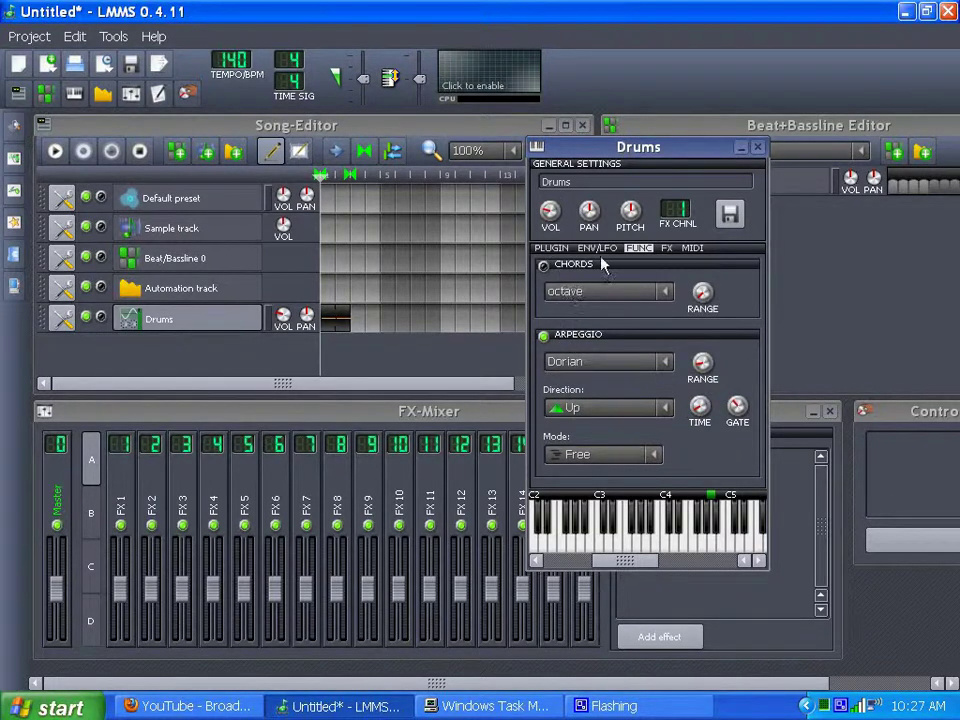
{"action": "left_click", "coordinate": [551, 249]}
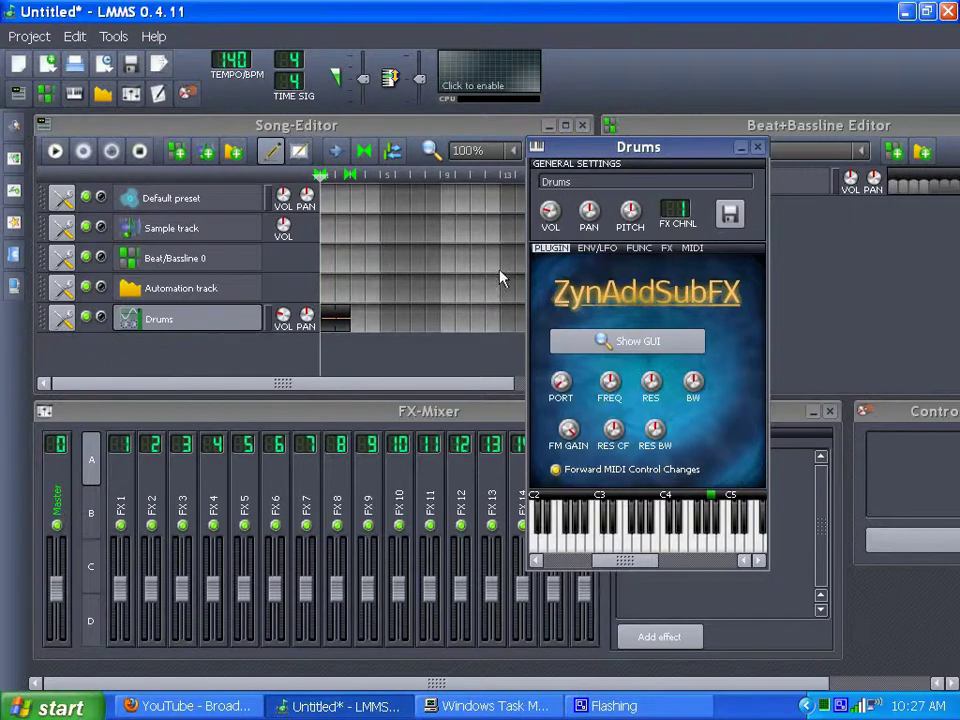
{"action": "left_click", "coordinate": [638, 250]}
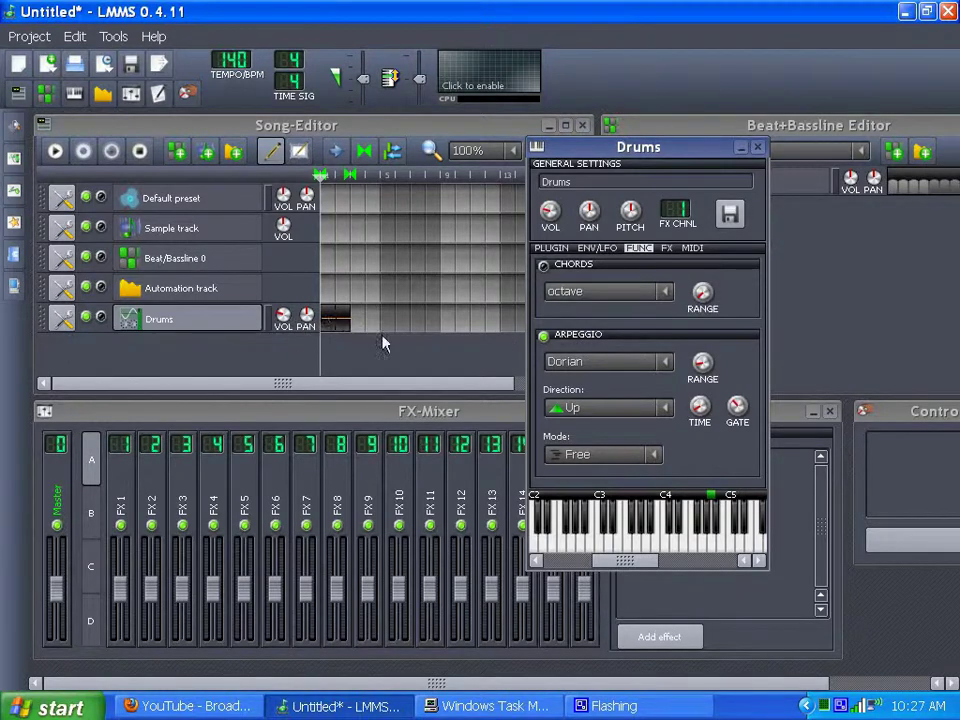
Step: Choose Mixolydian as the arpeggio scale, briefly checking the time and range options
{"action": "left_click", "coordinate": [676, 369]}
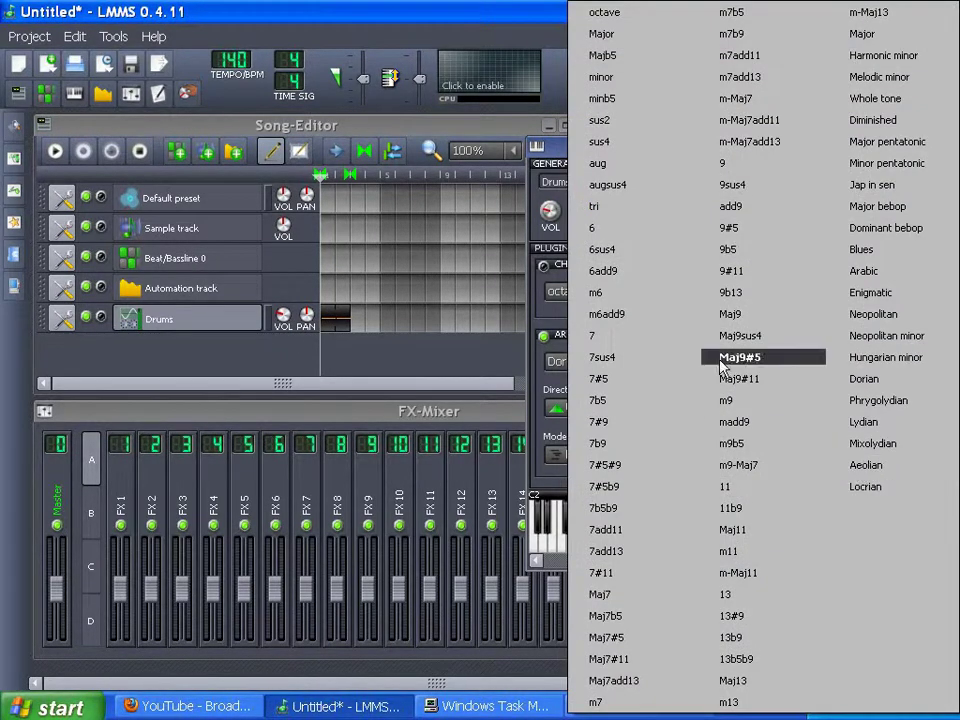
{"action": "left_click", "coordinate": [876, 443]}
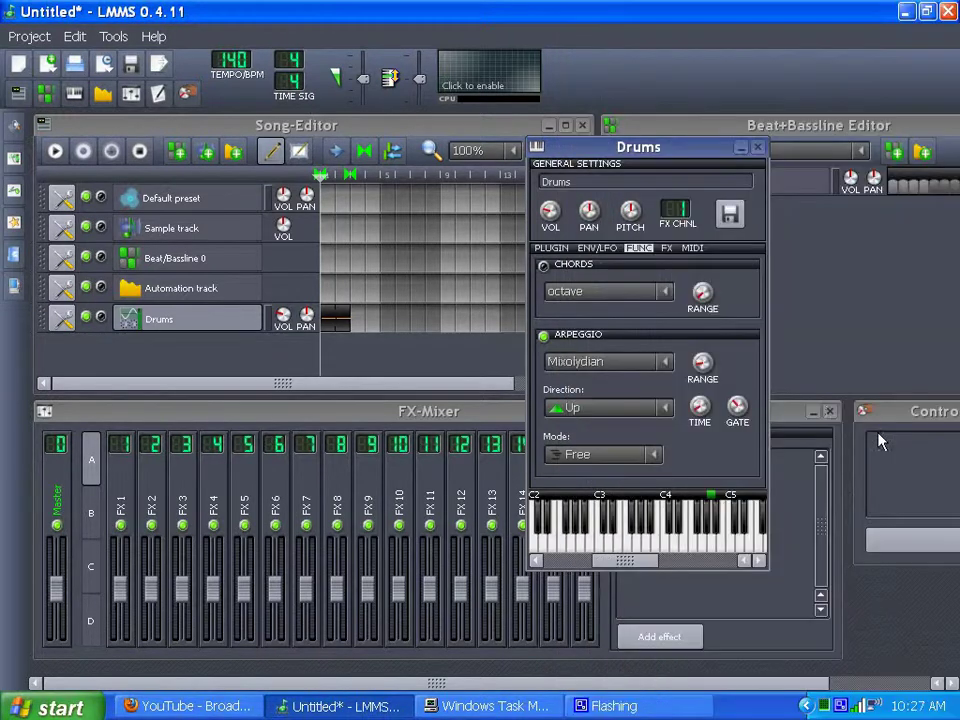
{"action": "right_click", "coordinate": [706, 416]}
{"action": "left_click", "coordinate": [697, 400]}
{"action": "right_click", "coordinate": [702, 362]}
{"action": "left_click", "coordinate": [724, 356]}
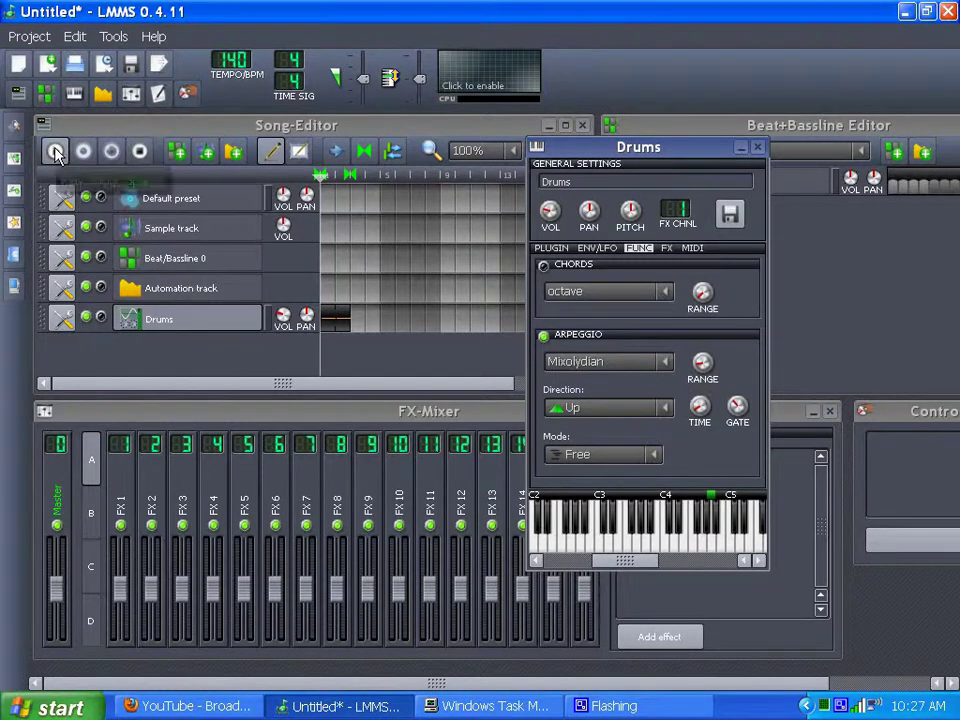
Step: Set the arpeggio direction to Random and start song playback
{"action": "left_click", "coordinate": [665, 408]}
{"action": "left_click", "coordinate": [634, 516]}
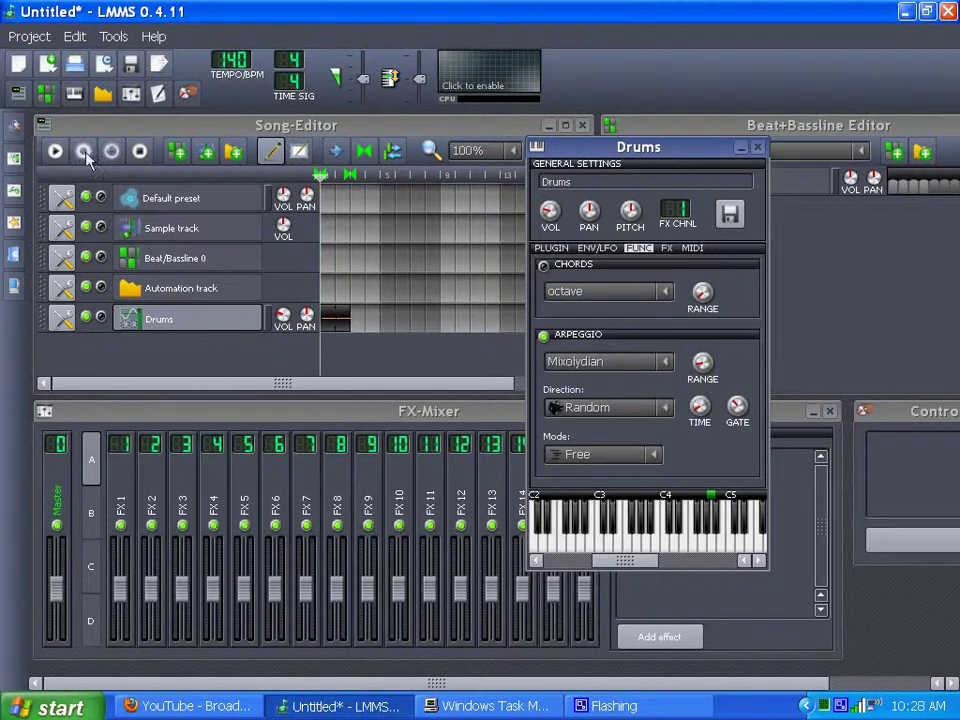
{"action": "left_click", "coordinate": [55, 151]}
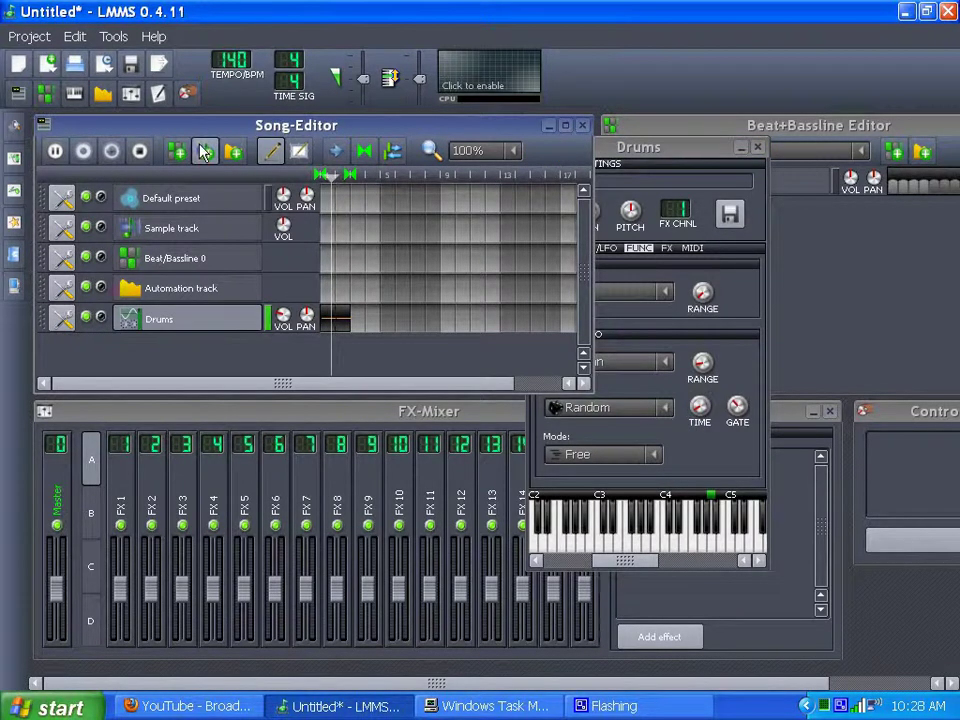
Step: Raise Drums volume to 84% and the arpeggio range to 2 octaves, then stop playback
{"action": "left_click", "coordinate": [634, 150]}
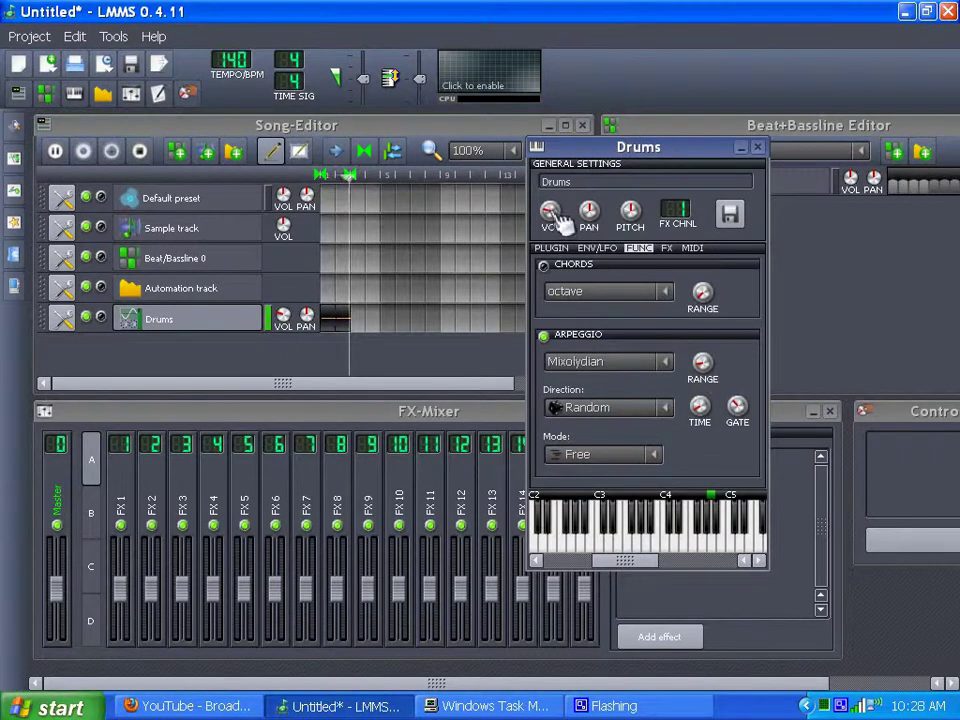
{"action": "left_click_drag", "start_coordinate": [553, 215], "coordinate": [553, 204]}
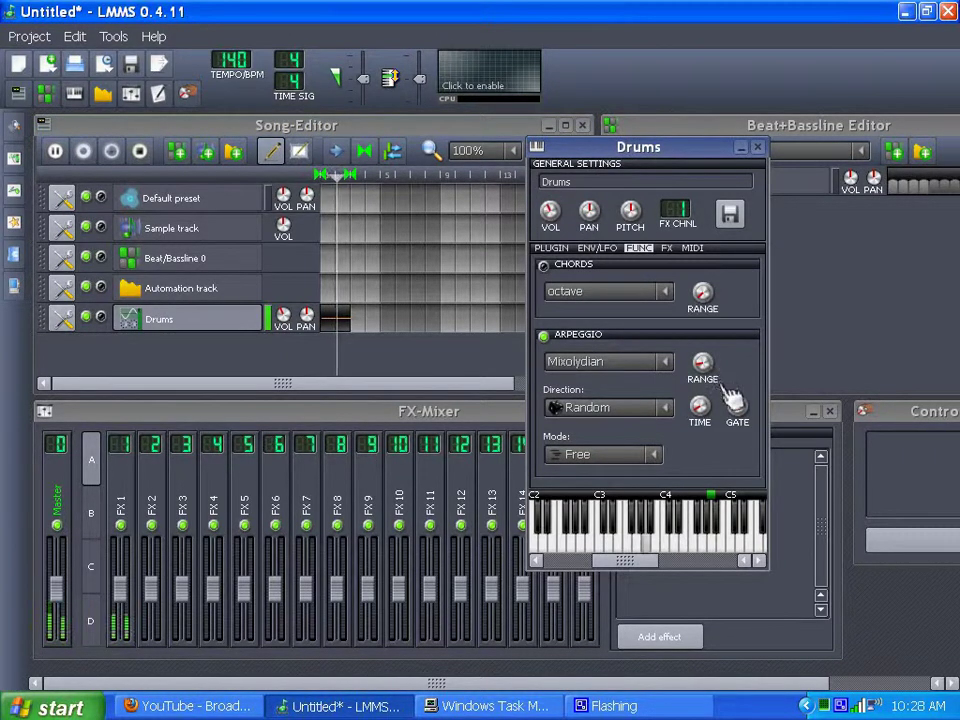
{"action": "left_click_drag", "start_coordinate": [718, 368], "coordinate": [718, 384]}
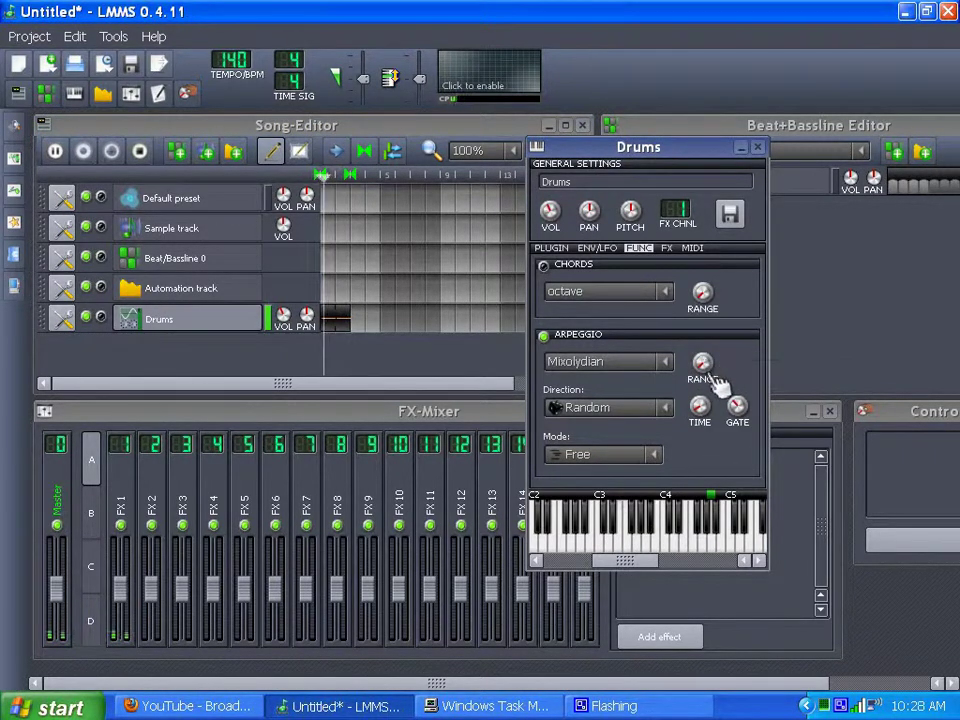
{"action": "scroll", "coordinate": [712, 382], "scroll_direction": "up", "scroll_amount": 1}
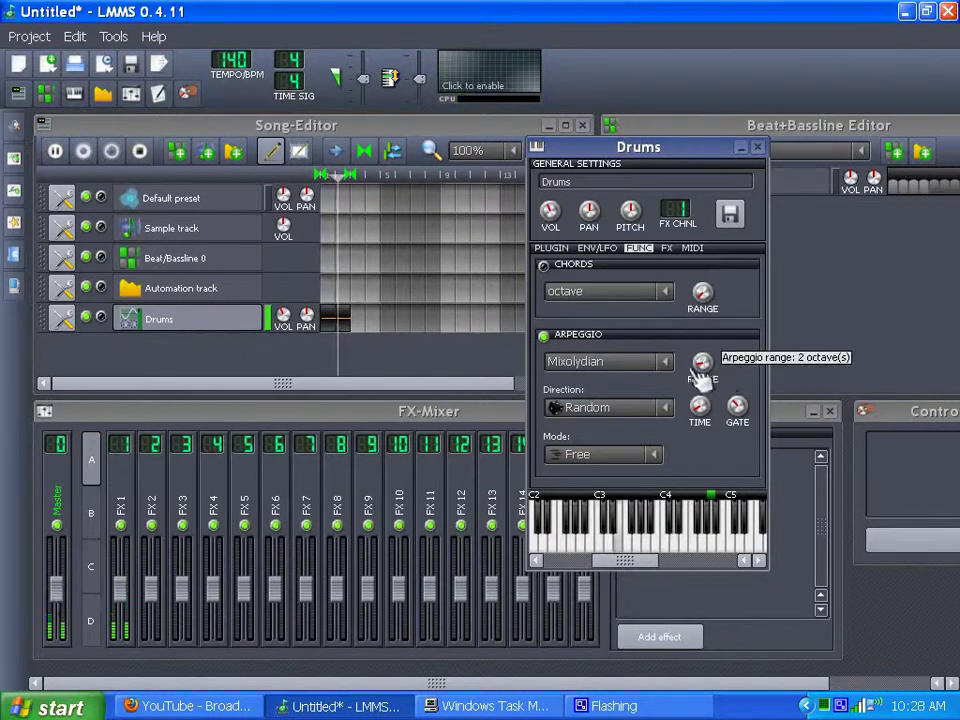
{"action": "left_click", "coordinate": [252, 183]}
{"action": "left_click", "coordinate": [595, 145]}
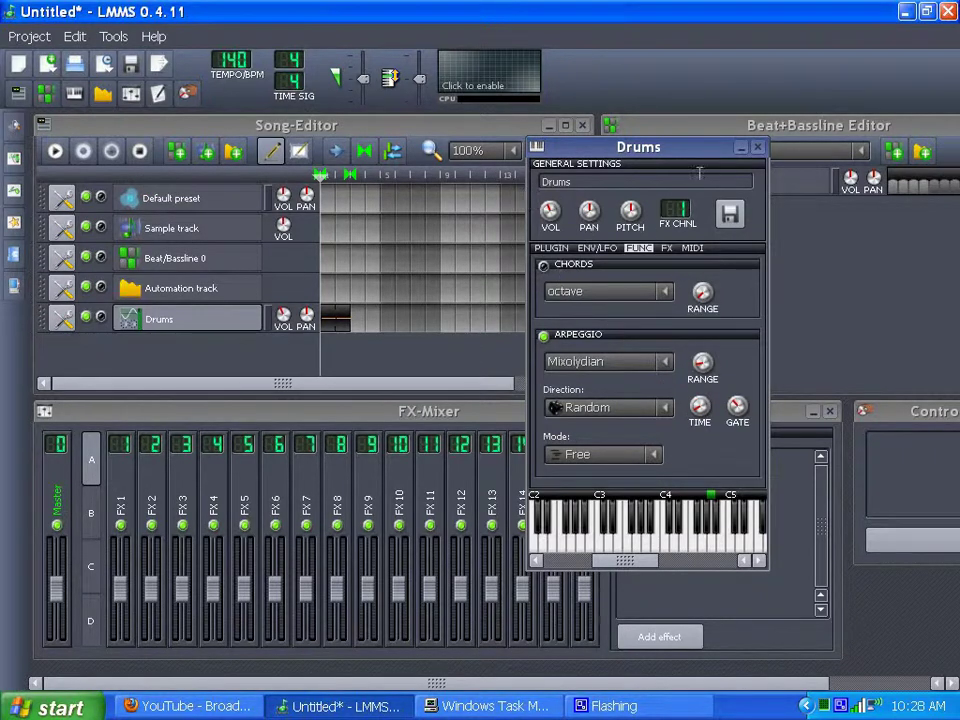
Step: Move the Drums instrument window aside and close it
{"action": "left_click_drag", "start_coordinate": [696, 168], "coordinate": [566, 189]}
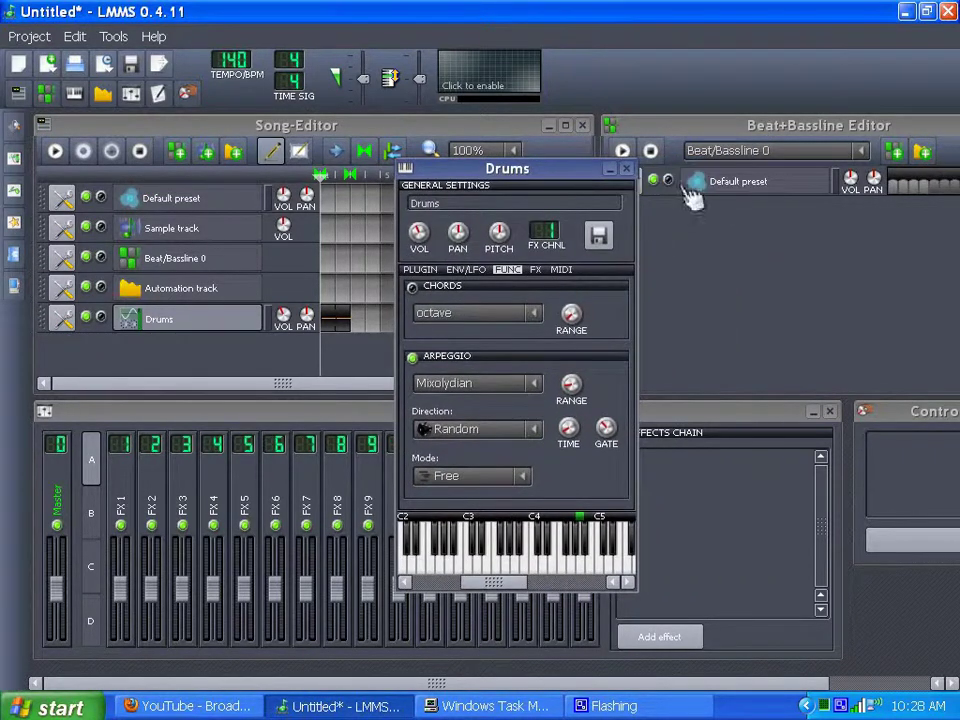
{"action": "left_click", "coordinate": [627, 169]}
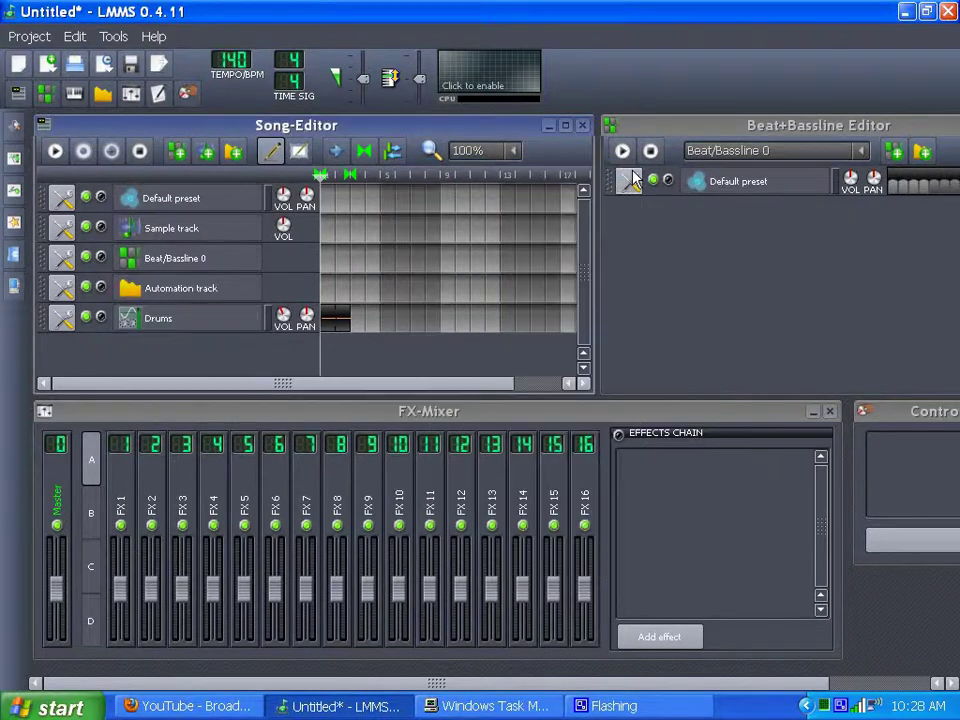